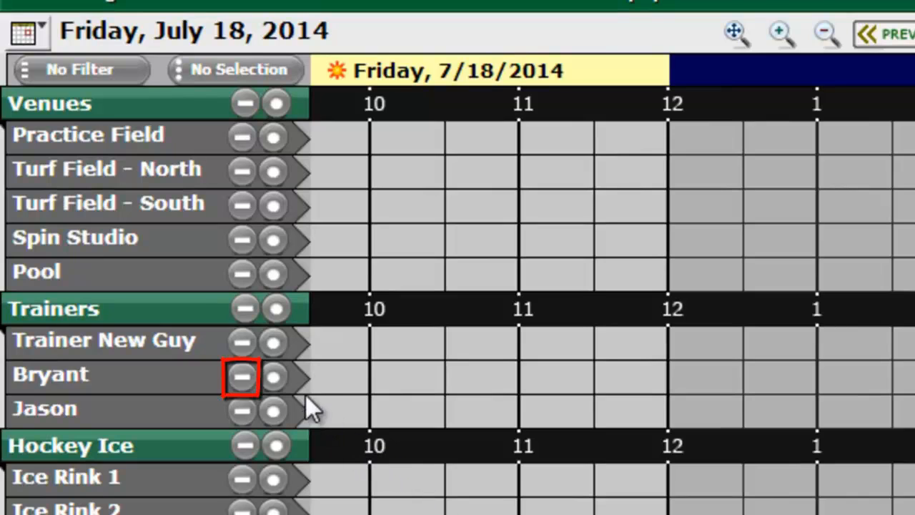
Hide two trainer rows and the Hockey Ice and Venues groups, then show everything again.
{"action": "left_click", "coordinate": [243, 379]}
{"action": "left_click", "coordinate": [241, 341]}
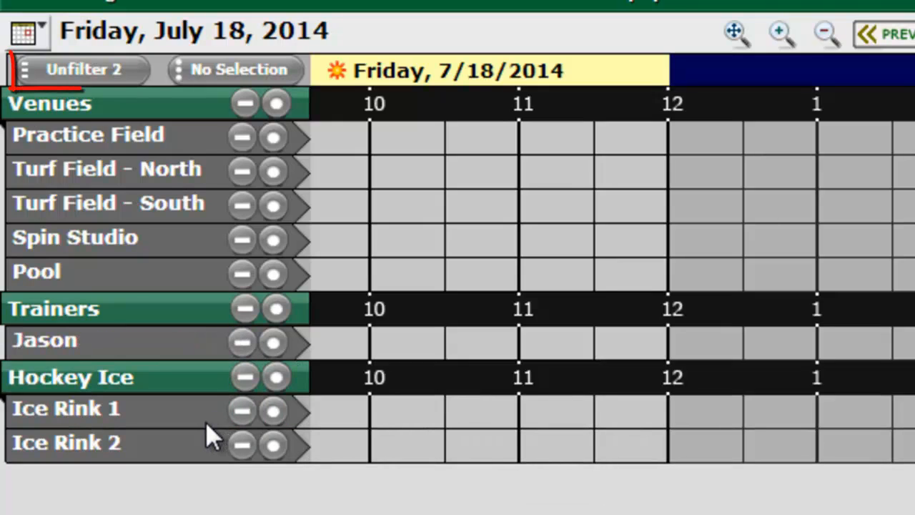
{"action": "left_click", "coordinate": [96, 72]}
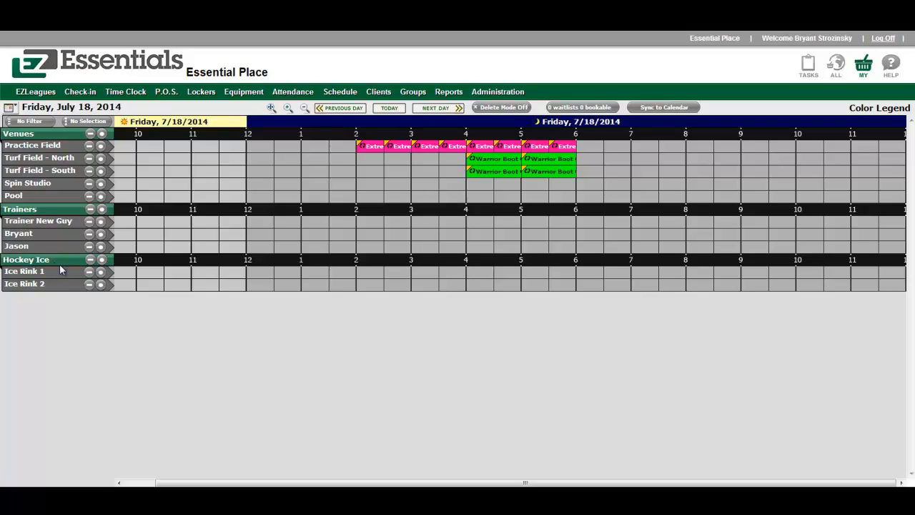
{"action": "left_click", "coordinate": [89, 260]}
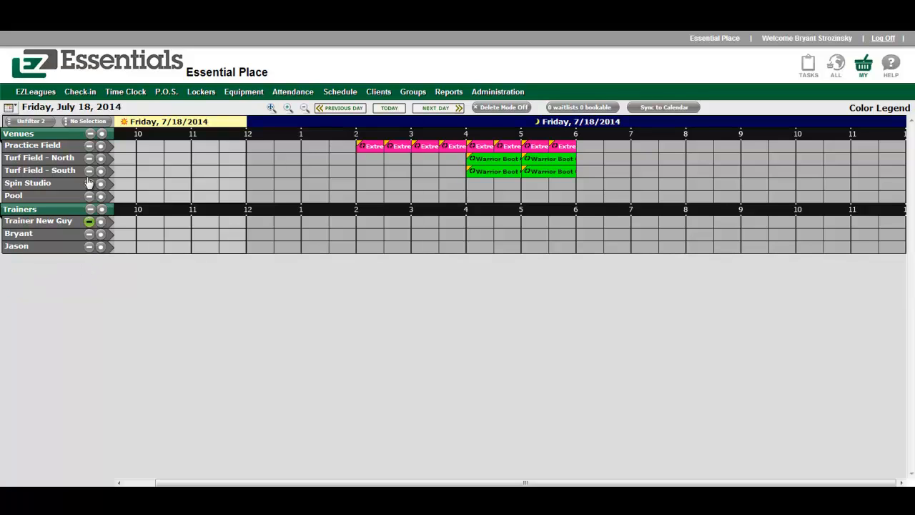
{"action": "left_click", "coordinate": [90, 134]}
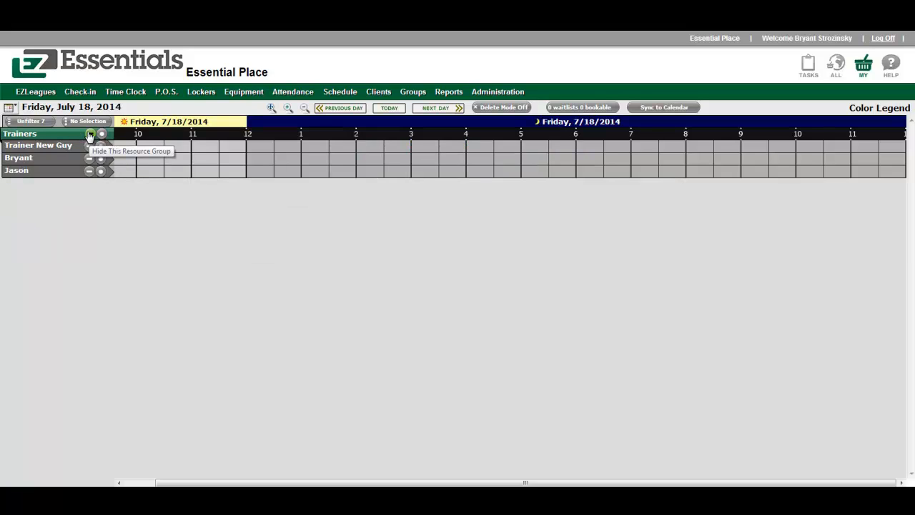
{"action": "left_click", "coordinate": [36, 123]}
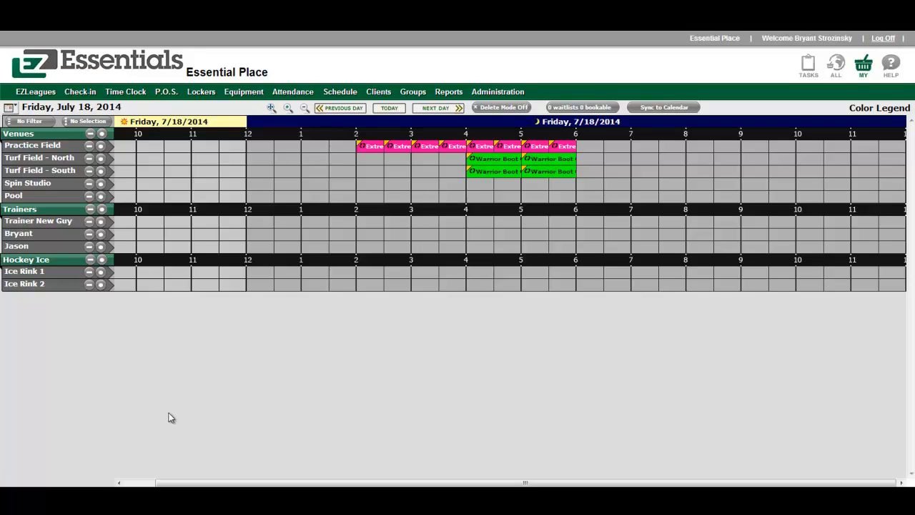
Create a Pool rental from 7:00 to 9:00 PM with reservation type Birthday Event.
{"action": "left_click", "coordinate": [636, 198]}
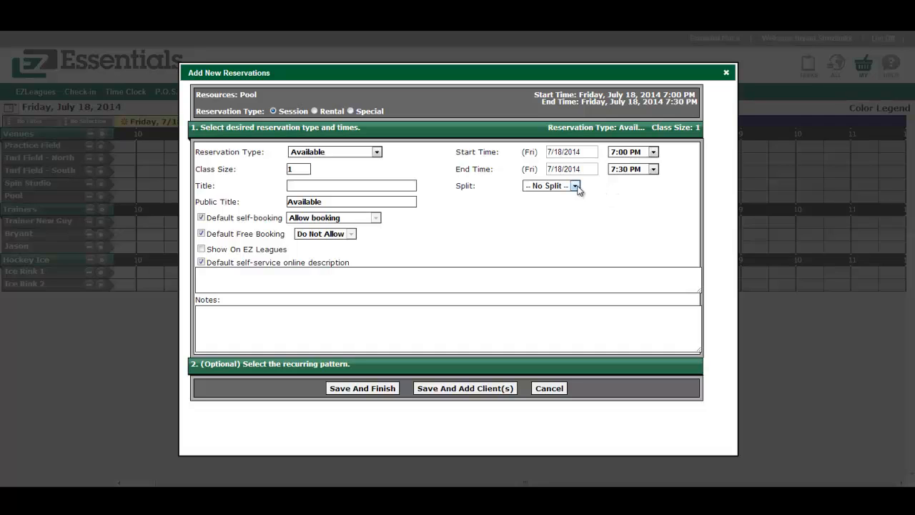
{"action": "left_click", "coordinate": [317, 113]}
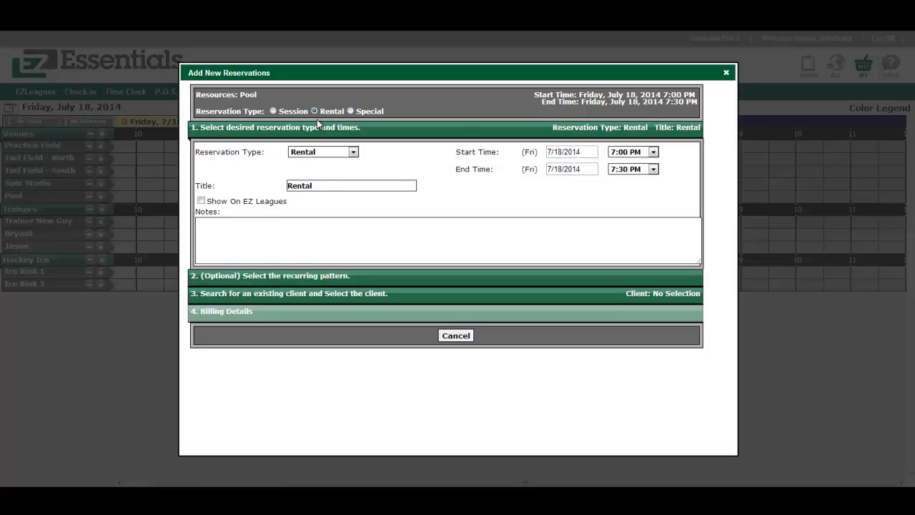
{"action": "left_click", "coordinate": [340, 153]}
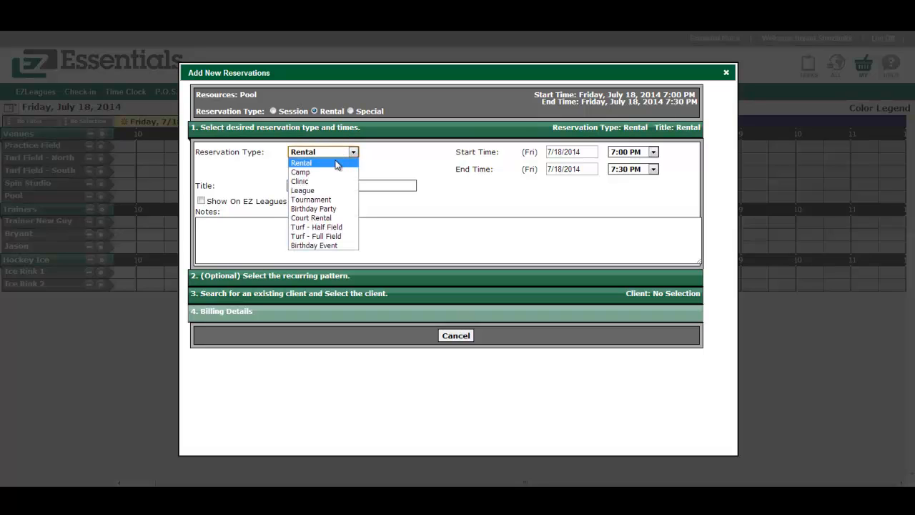
{"action": "left_click", "coordinate": [323, 243]}
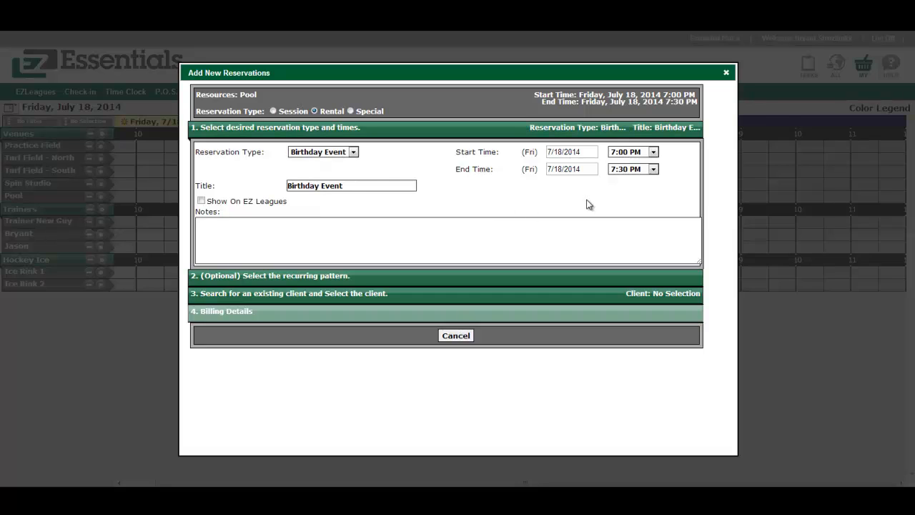
{"action": "left_click", "coordinate": [633, 169]}
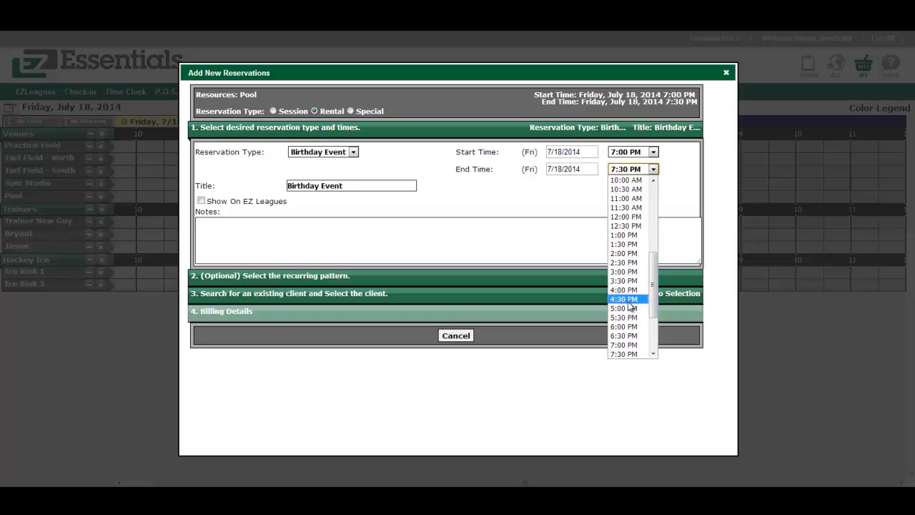
{"action": "left_click", "coordinate": [625, 299]}
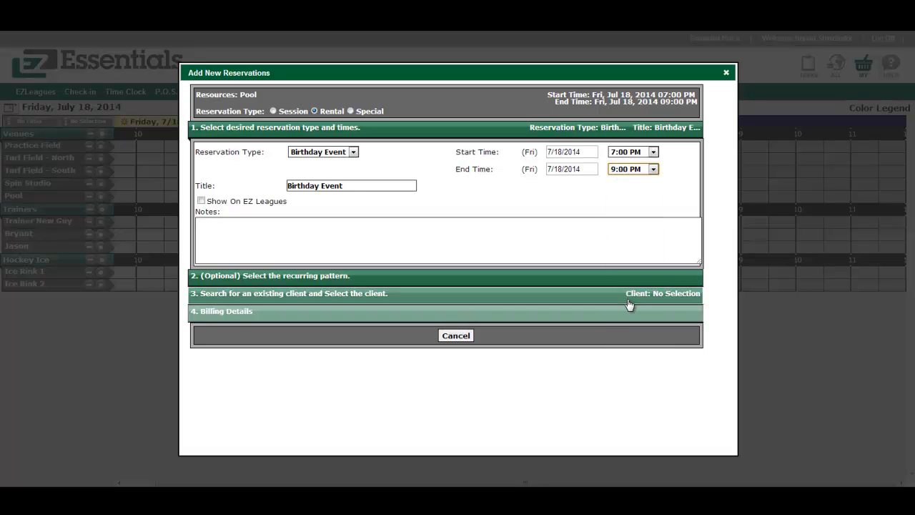
{"action": "left_click", "coordinate": [384, 184]}
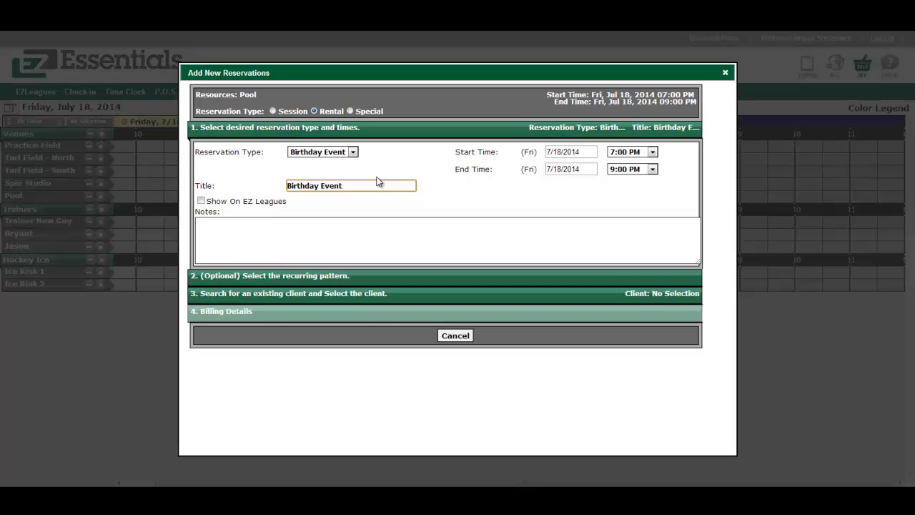
{"action": "left_click", "coordinate": [333, 296]}
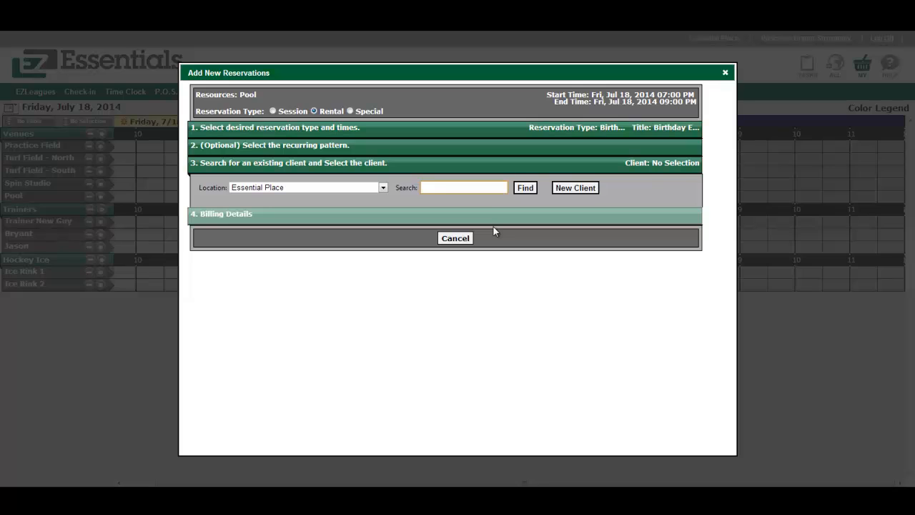
Start a new client and enter the client's first and last name.
{"action": "left_click", "coordinate": [572, 188]}
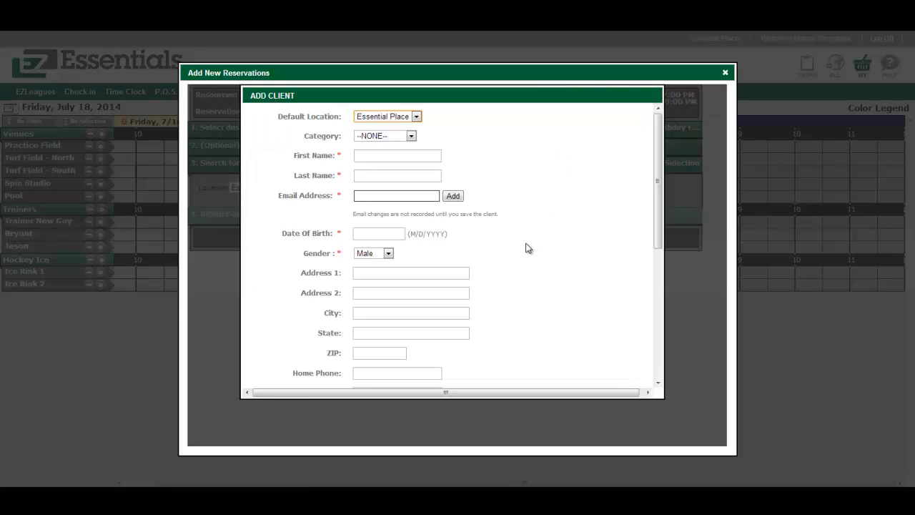
{"action": "left_click", "coordinate": [413, 158]}
{"action": "key", "text": "Tab"}
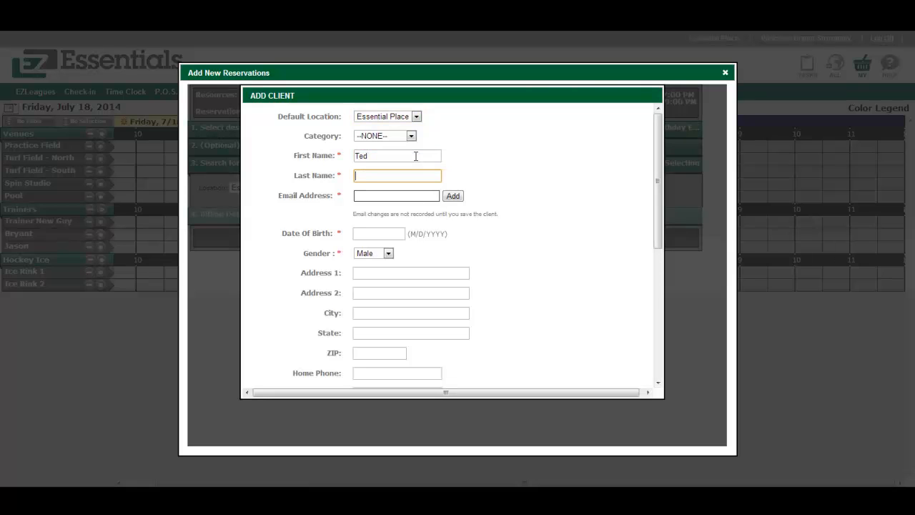
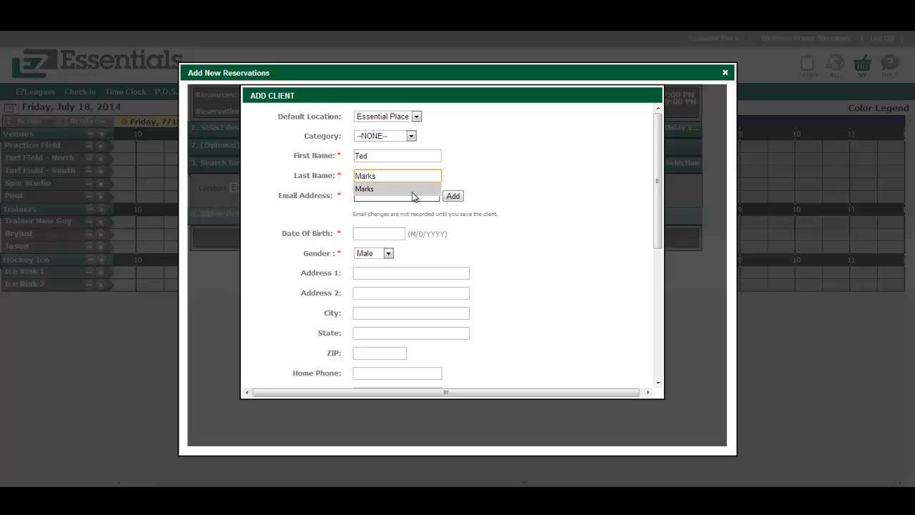
{"action": "left_click", "coordinate": [415, 192]}
Add the client's e-mail address, date of birth and cell number, then save the client.
{"action": "left_click", "coordinate": [411, 197]}
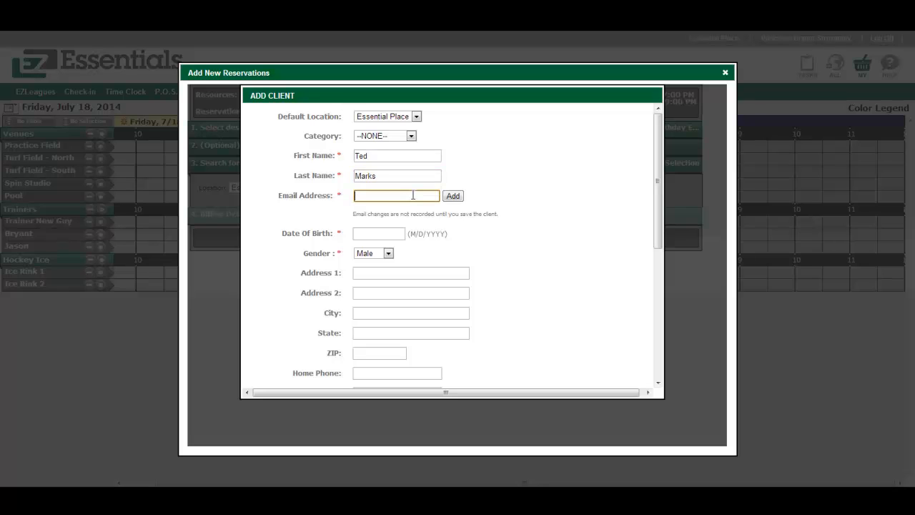
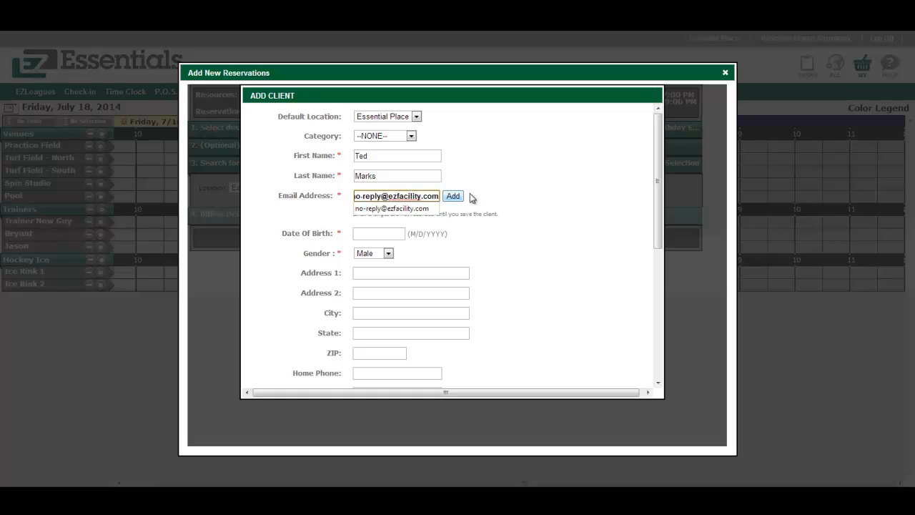
{"action": "left_click", "coordinate": [455, 197]}
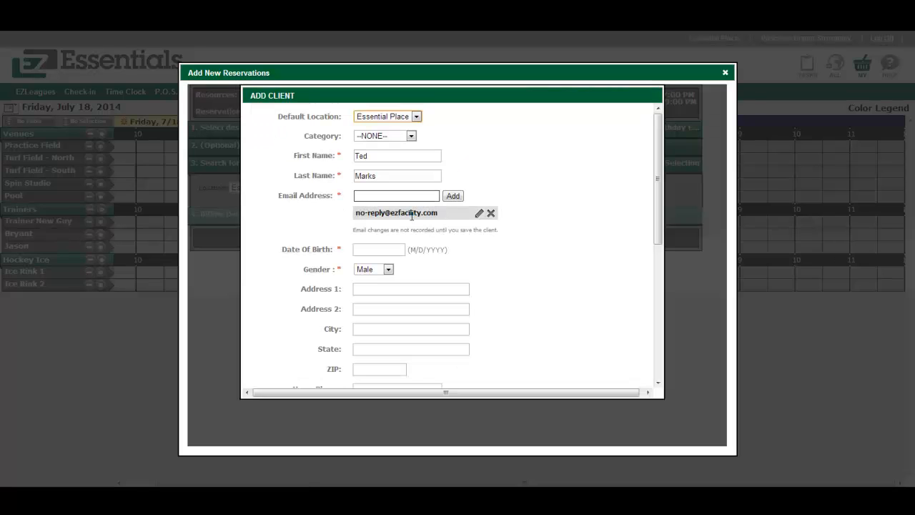
{"action": "left_click", "coordinate": [384, 250]}
{"action": "type", "text": "10/"}
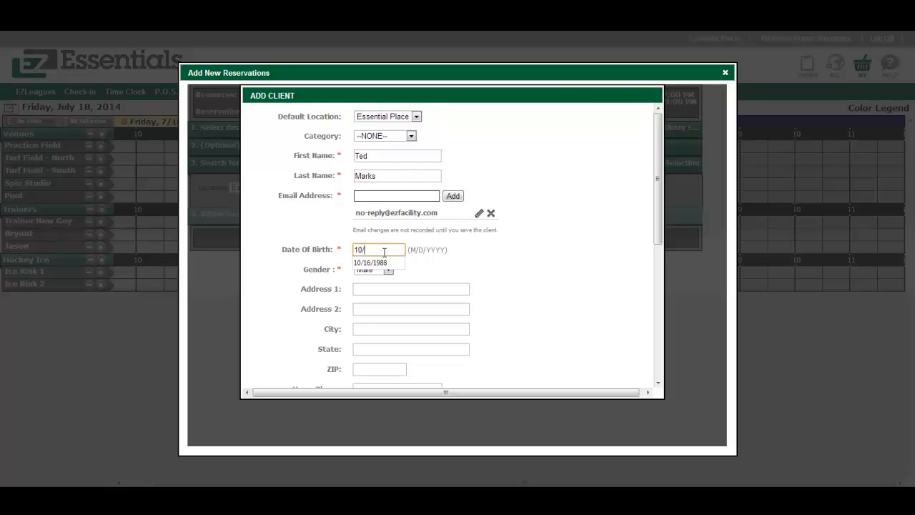
{"action": "type", "text": "16/1988"}
{"action": "scroll", "coordinate": [429, 268], "scroll_direction": "down", "scroll_amount": 3}
{"action": "left_click", "coordinate": [397, 257]}
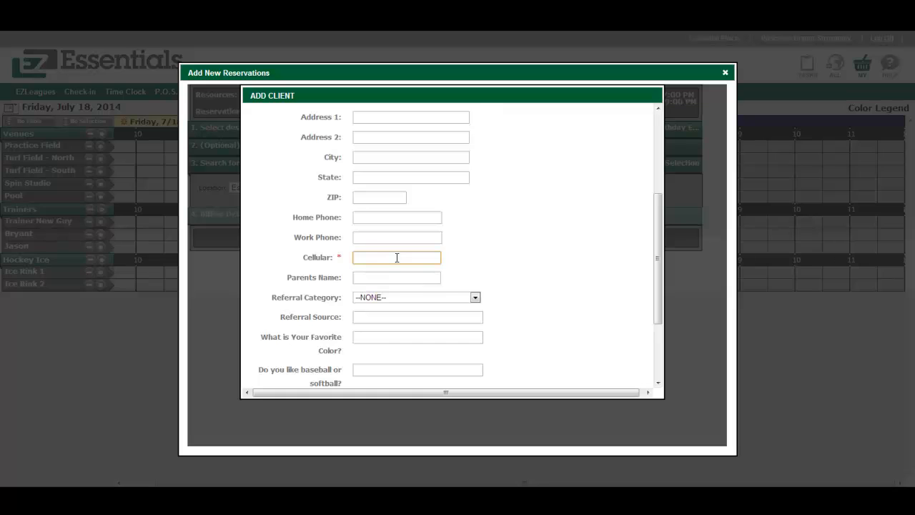
{"action": "type", "text": "555-555-5555"}
{"action": "left_click", "coordinate": [557, 260]}
{"action": "scroll", "coordinate": [556, 260], "scroll_direction": "down", "scroll_amount": 2}
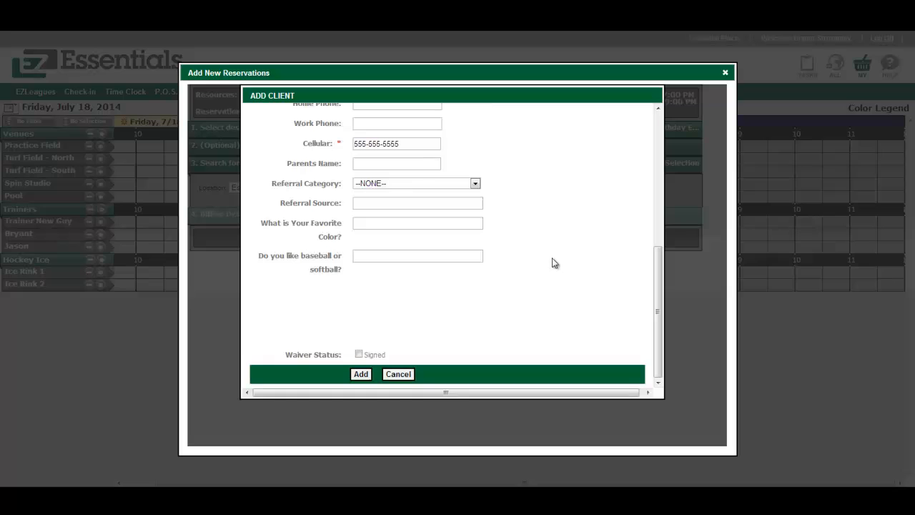
{"action": "left_click", "coordinate": [362, 374]}
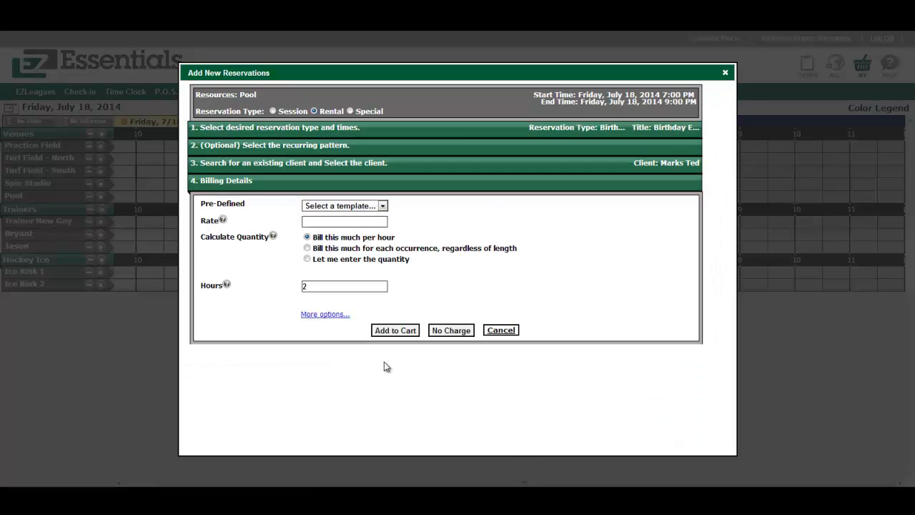
Bill the booking once per occurrence with the Birthday Party template and invoice it on a single new invoice.
{"action": "left_click", "coordinate": [382, 206]}
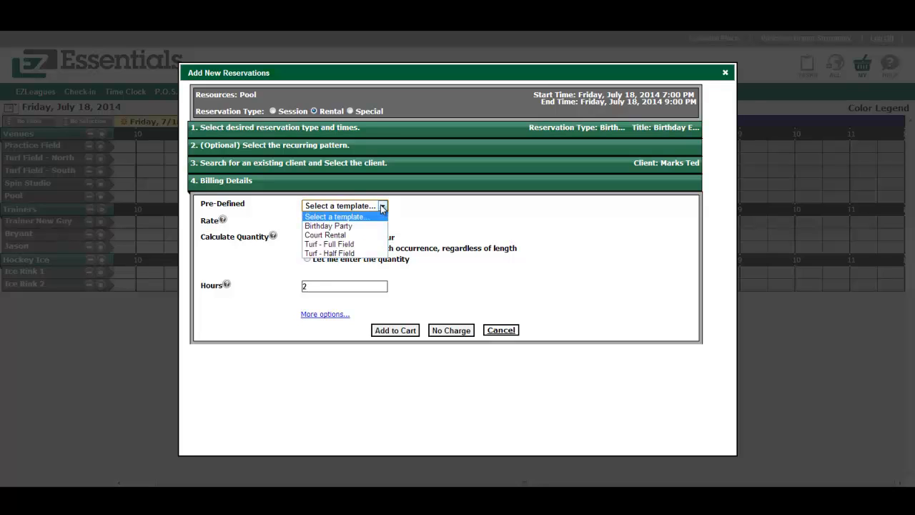
{"action": "left_click", "coordinate": [341, 225]}
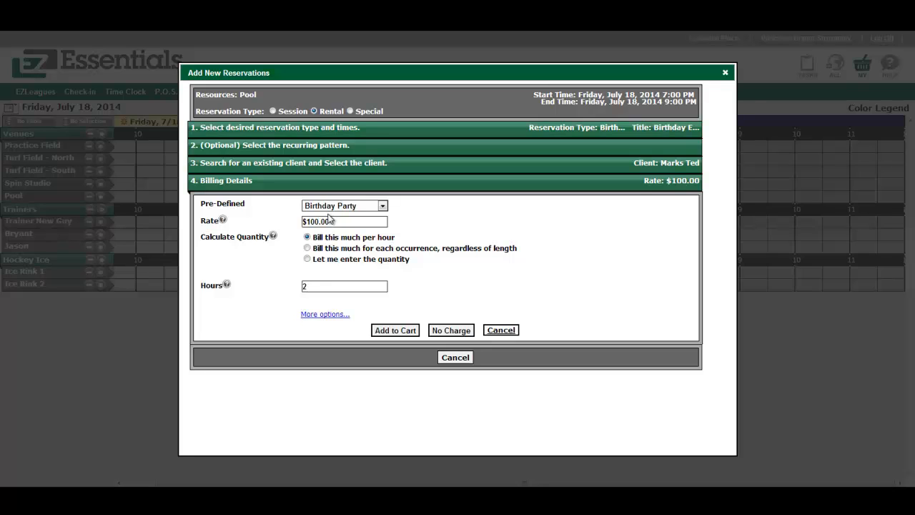
{"action": "left_click", "coordinate": [308, 248]}
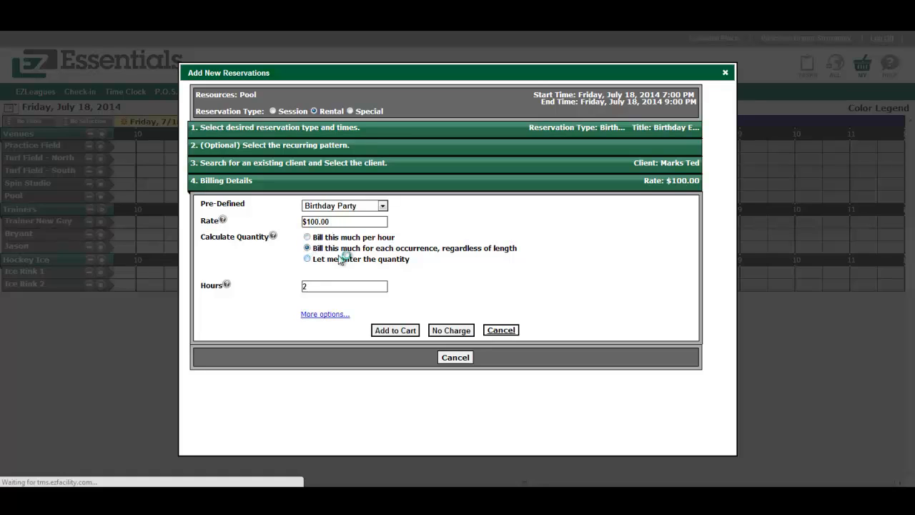
{"action": "left_click", "coordinate": [392, 329]}
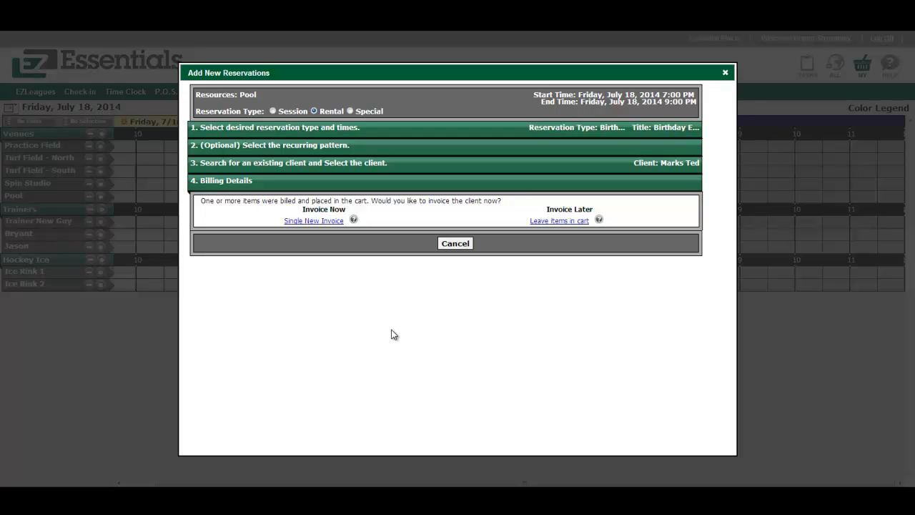
{"action": "left_click", "coordinate": [316, 220]}
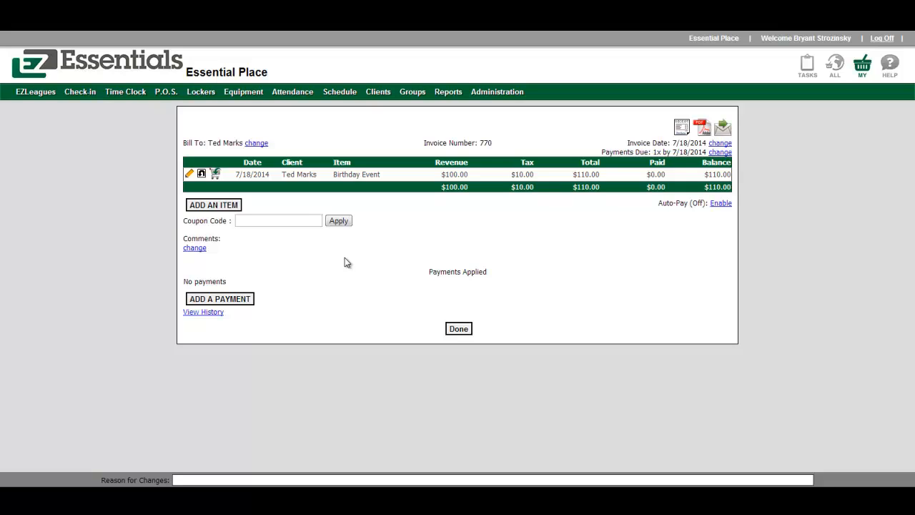
Add 3 Pizza items at $15.00 each to the invoice and finish it.
{"action": "left_click", "coordinate": [213, 205]}
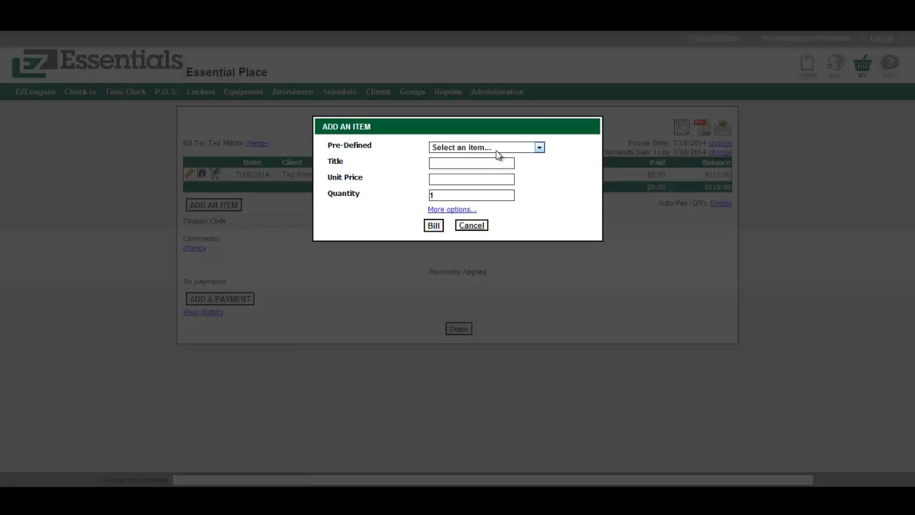
{"action": "left_click", "coordinate": [500, 147]}
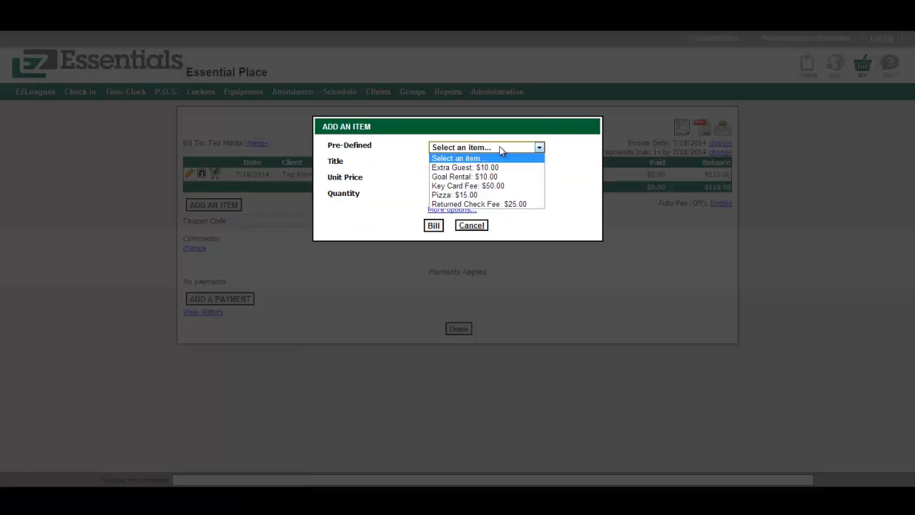
{"action": "left_click", "coordinate": [470, 195]}
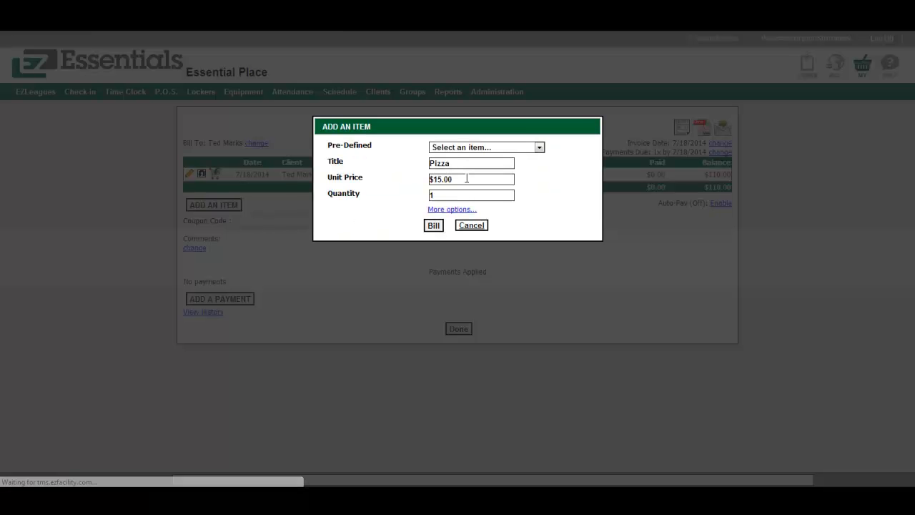
{"action": "left_click", "coordinate": [458, 192]}
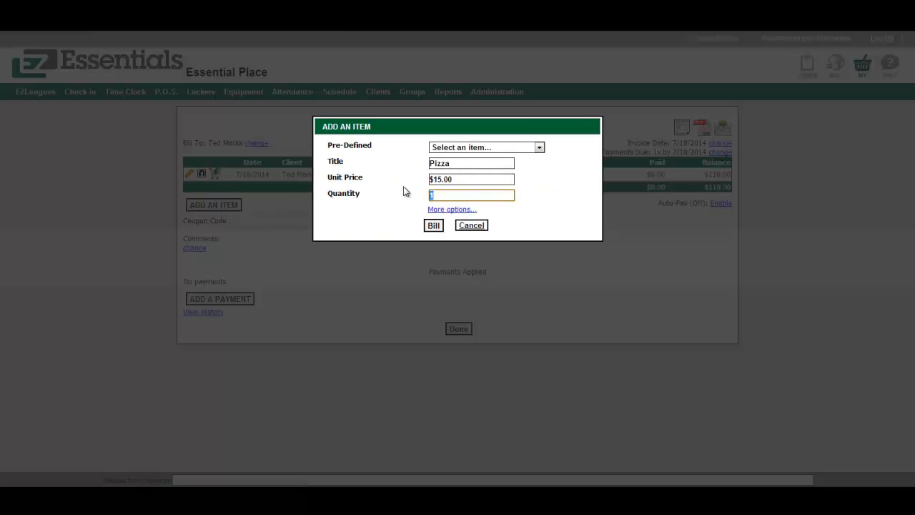
{"action": "type", "text": "3"}
{"action": "left_click", "coordinate": [433, 225]}
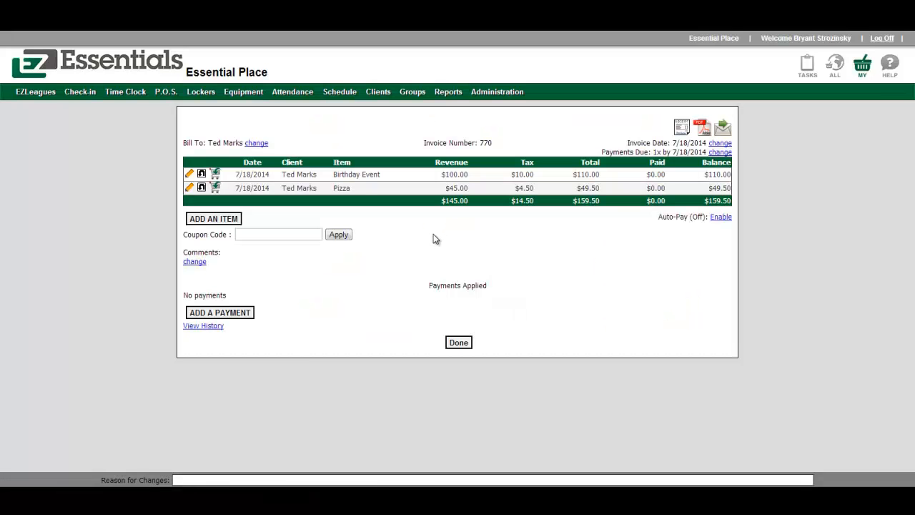
{"action": "left_click", "coordinate": [461, 344]}
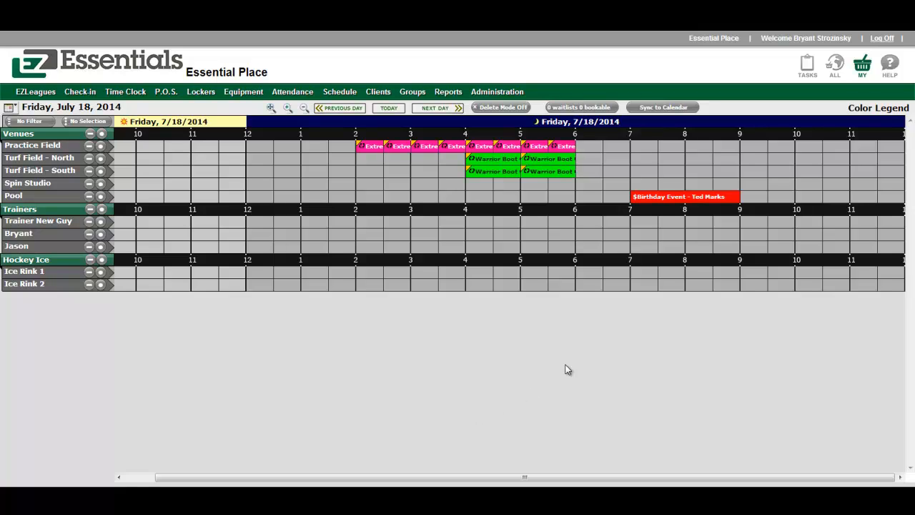
Drag the Birthday Event to start at 8 PM, then onto the Spin Studio row, confirming each move.
{"action": "left_click_drag", "start_coordinate": [666, 202], "coordinate": [708, 186]}
{"action": "left_click", "coordinate": [718, 163]}
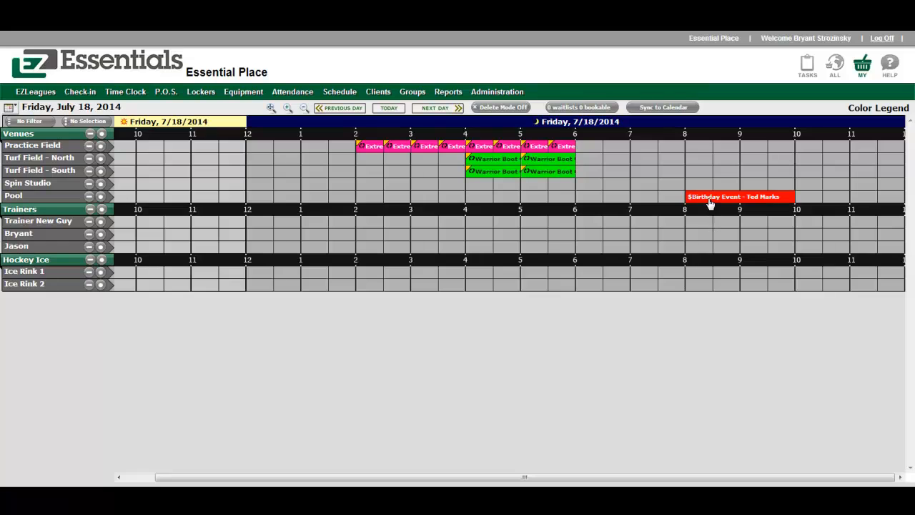
{"action": "left_click_drag", "start_coordinate": [708, 201], "coordinate": [704, 183]}
{"action": "left_click", "coordinate": [718, 150]}
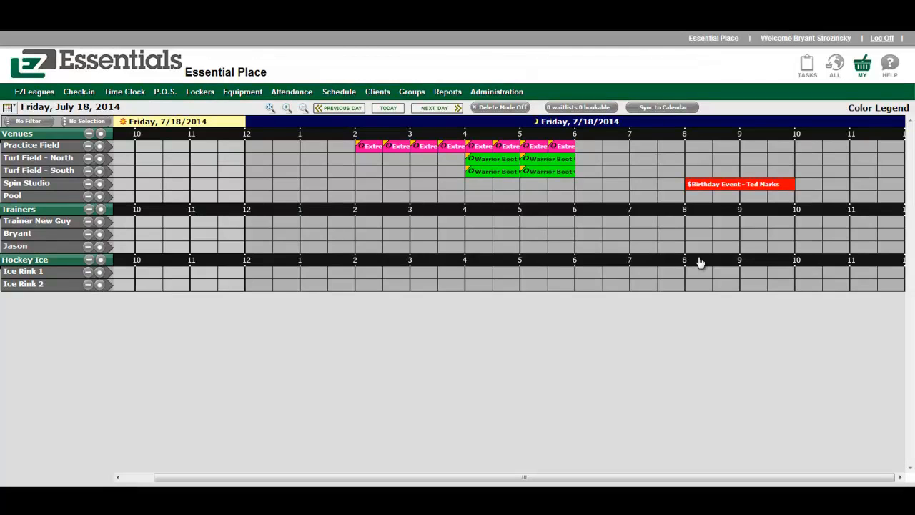
{"action": "left_click", "coordinate": [752, 187]}
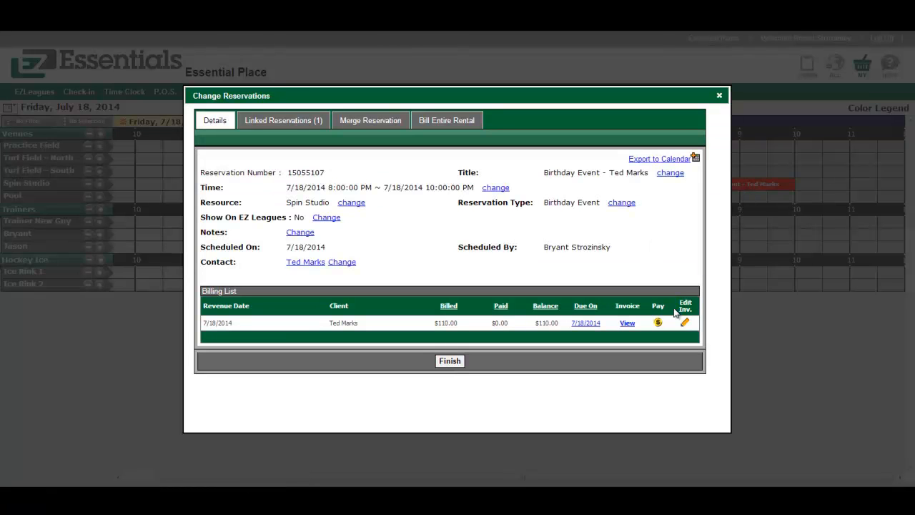
{"action": "mouse_move", "coordinate": [658, 325]}
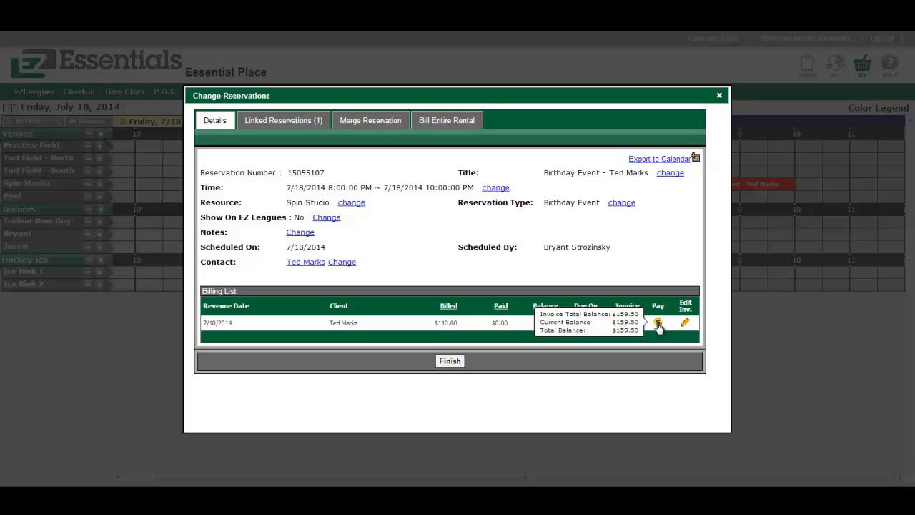
{"action": "left_click", "coordinate": [658, 325]}
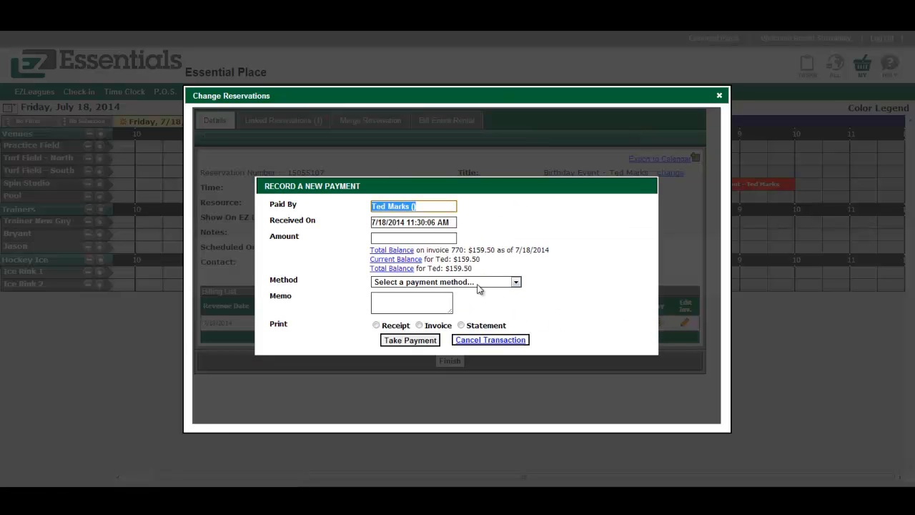
{"action": "left_click", "coordinate": [437, 239]}
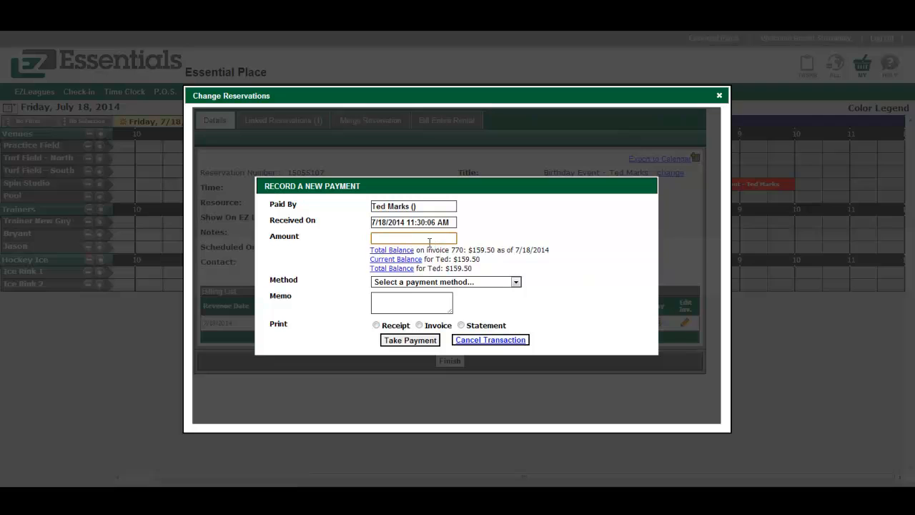
{"action": "type", "text": "20.00"}
{"action": "left_click", "coordinate": [391, 250]}
{"action": "left_click", "coordinate": [426, 283]}
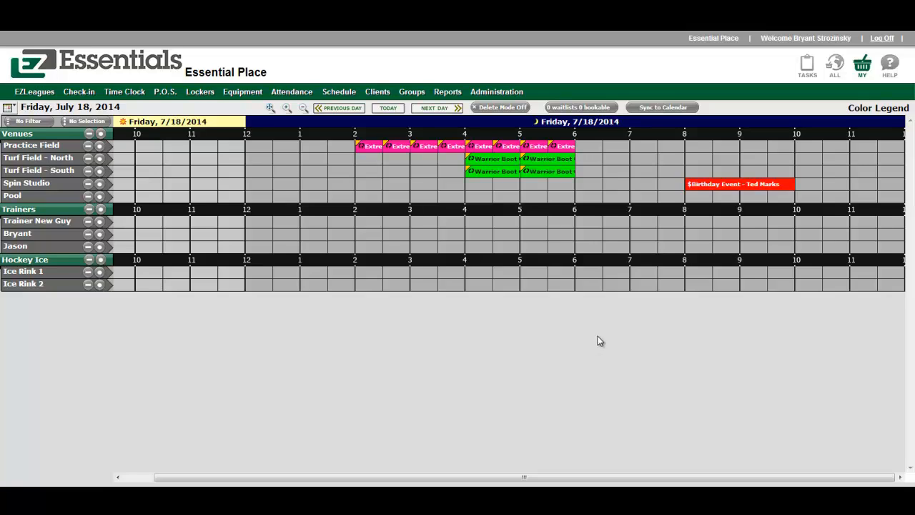
{"action": "left_click", "coordinate": [638, 159]}
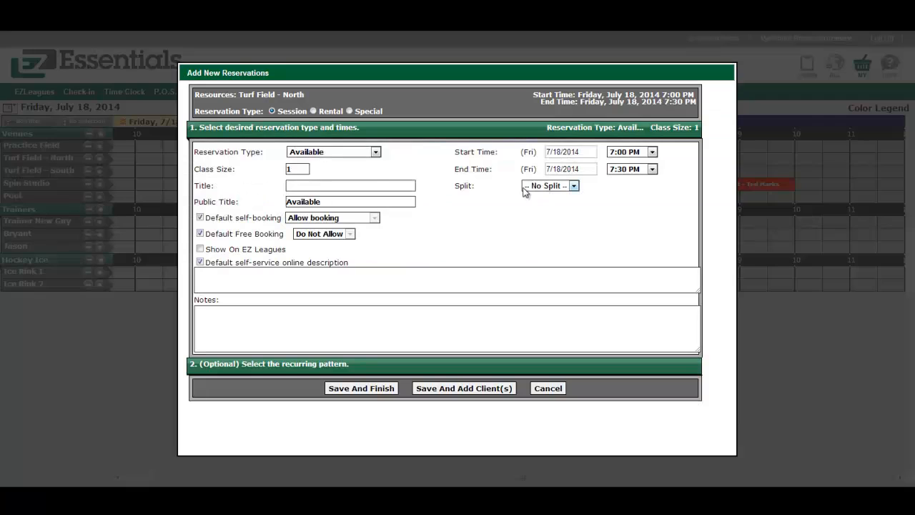
Make the Turf Field - North booking a Turf - Full Field rental ending at 8:00 PM.
{"action": "left_click", "coordinate": [314, 111]}
{"action": "left_click", "coordinate": [329, 153]}
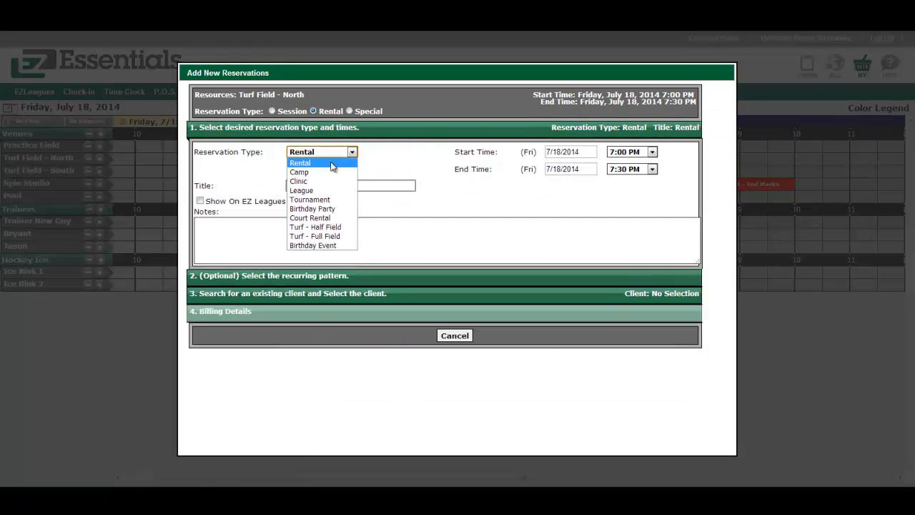
{"action": "left_click", "coordinate": [331, 238]}
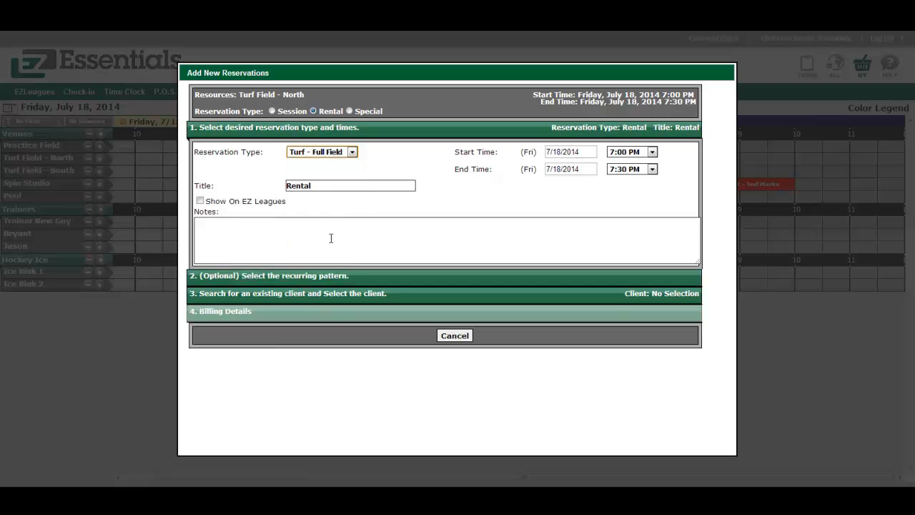
{"action": "left_click", "coordinate": [632, 169]}
{"action": "scroll", "coordinate": [631, 304], "scroll_direction": "down", "scroll_amount": 3}
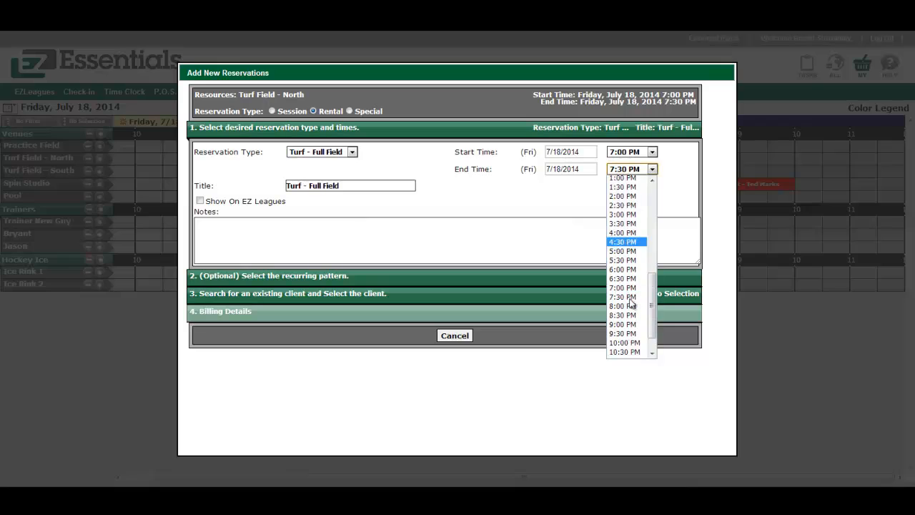
{"action": "left_click", "coordinate": [626, 300]}
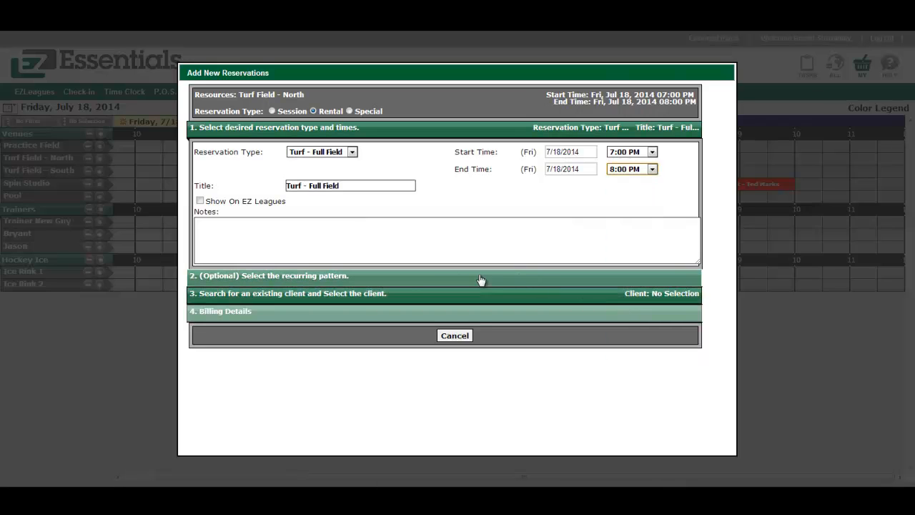
{"action": "left_click", "coordinate": [351, 278]}
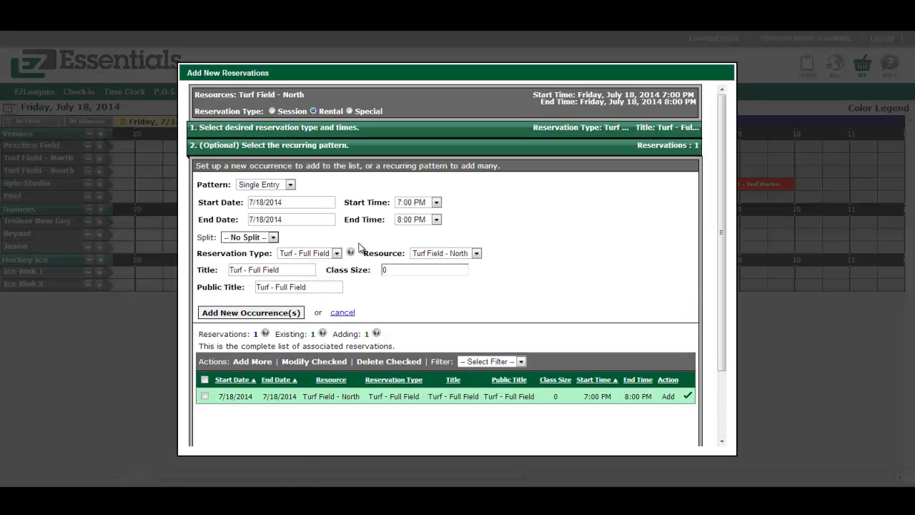
Set the rental's repeat pattern to Weekly on Friday only.
{"action": "left_click", "coordinate": [290, 185]}
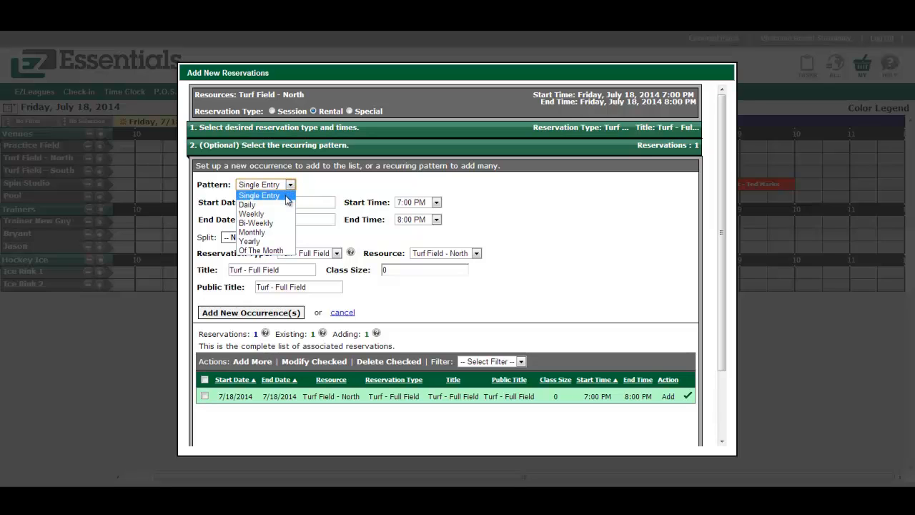
{"action": "left_click", "coordinate": [274, 214]}
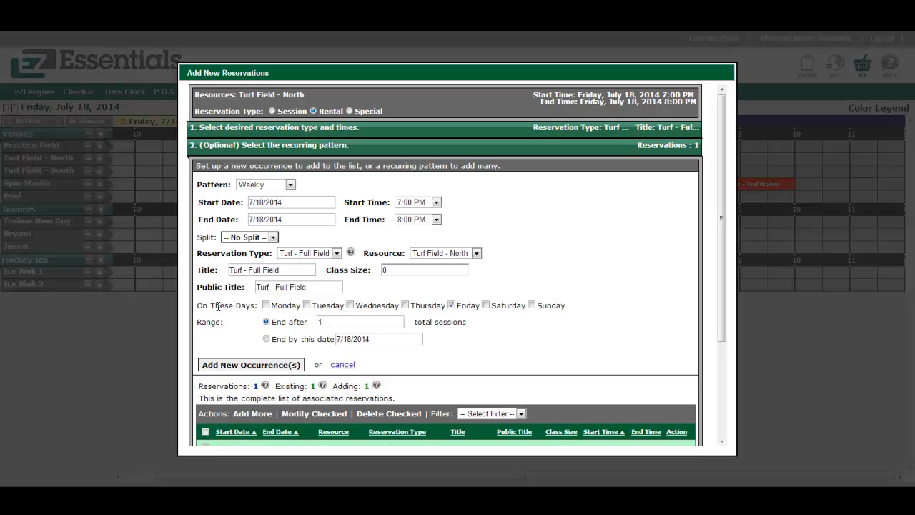
{"action": "left_click", "coordinate": [266, 304]}
{"action": "left_click", "coordinate": [350, 305]}
{"action": "left_click", "coordinate": [349, 305]}
{"action": "left_click", "coordinate": [266, 304]}
{"action": "double_click", "coordinate": [323, 321]}
{"action": "type", "text": "6"}
{"action": "key", "text": "BackSpace"}
End the series on 8/29/2014, generate the occurrences, and mark 8/22/2014 for removal.
{"action": "left_click", "coordinate": [366, 339]}
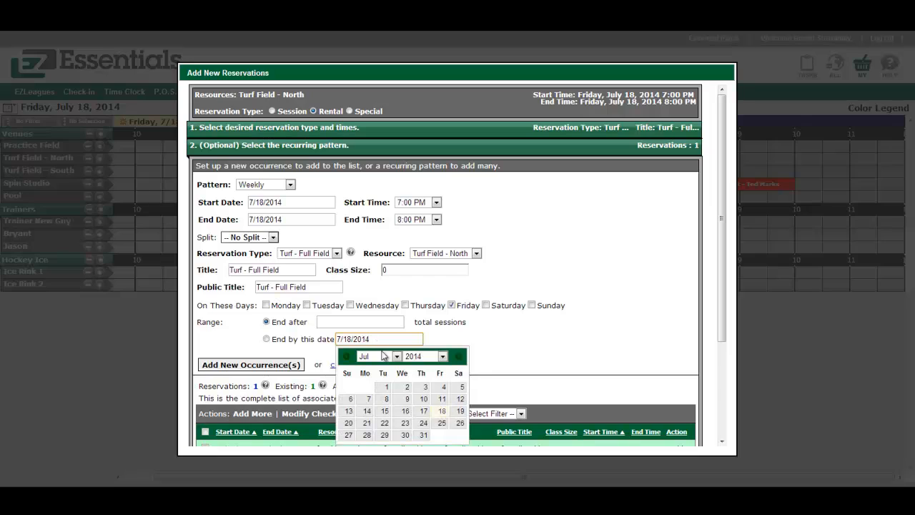
{"action": "left_click", "coordinate": [459, 356]}
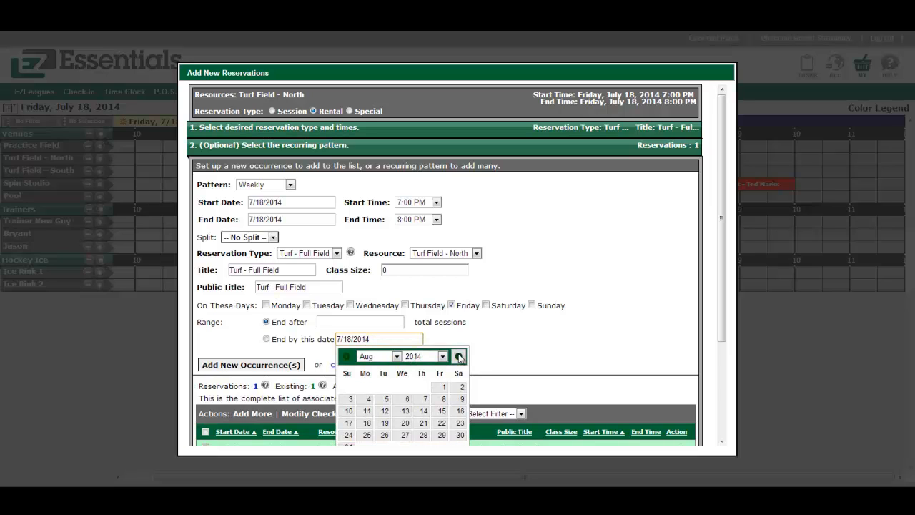
{"action": "left_click", "coordinate": [442, 436]}
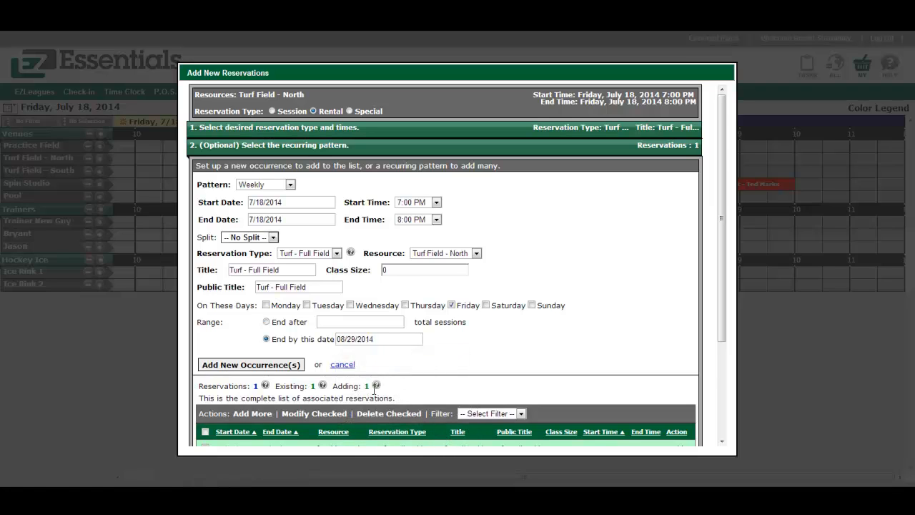
{"action": "left_click", "coordinate": [256, 365]}
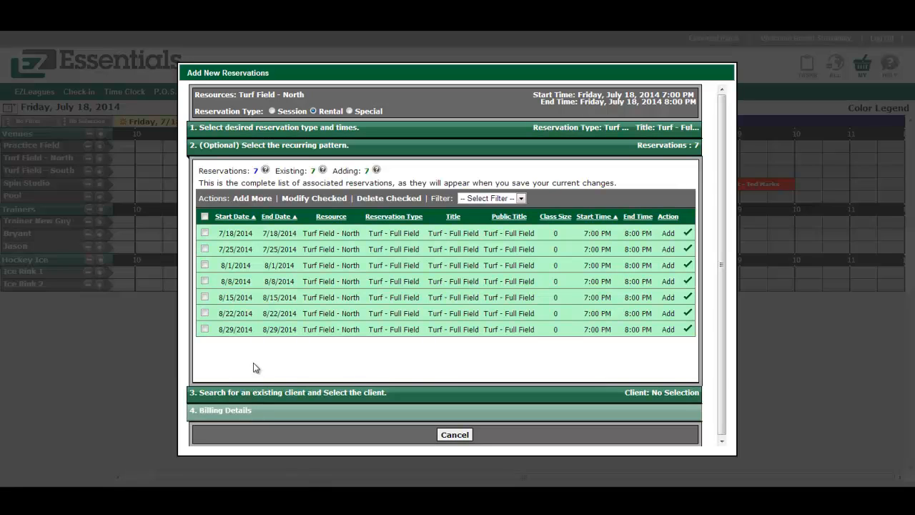
{"action": "left_click", "coordinate": [205, 313]}
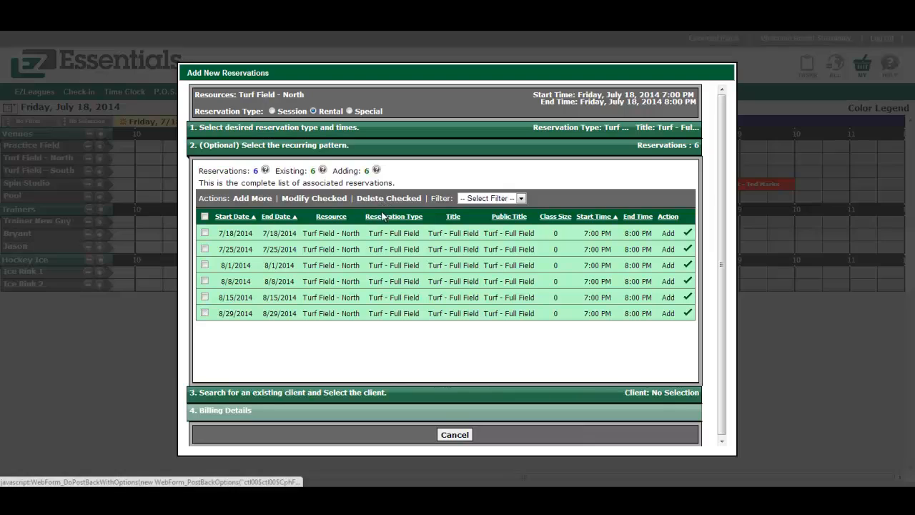
Search for the existing client and attach them to the rental.
{"action": "left_click", "coordinate": [325, 393]}
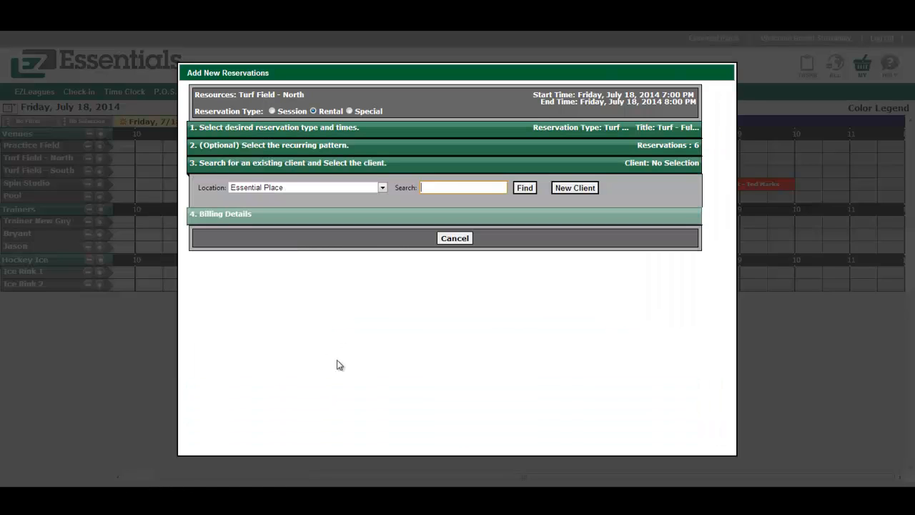
{"action": "left_click", "coordinate": [437, 187]}
{"action": "type", "text": "ted"}
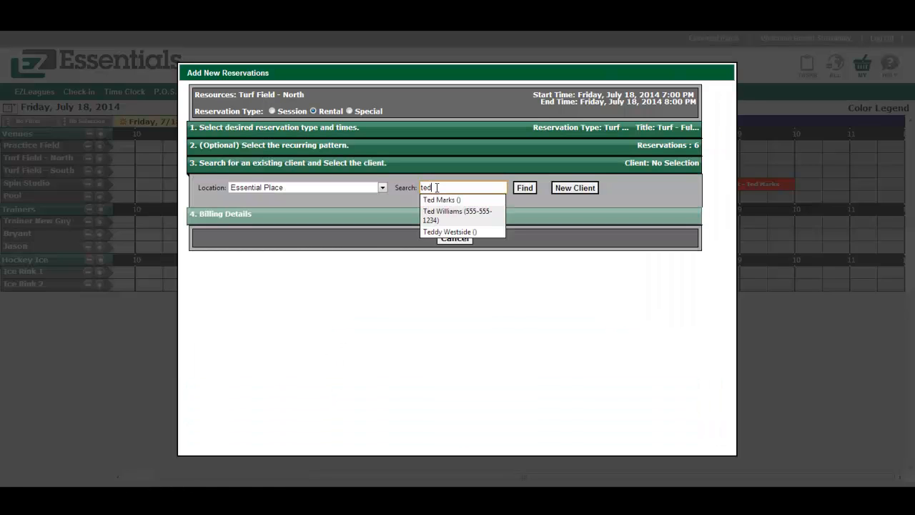
{"action": "left_click", "coordinate": [439, 200]}
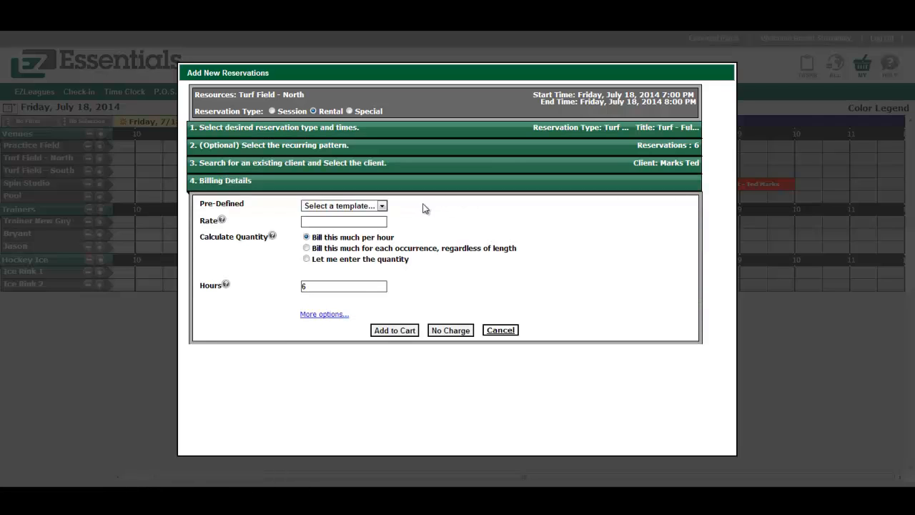
Apply the Turf - Full Field billing template and add the charges to the cart.
{"action": "left_click", "coordinate": [384, 206]}
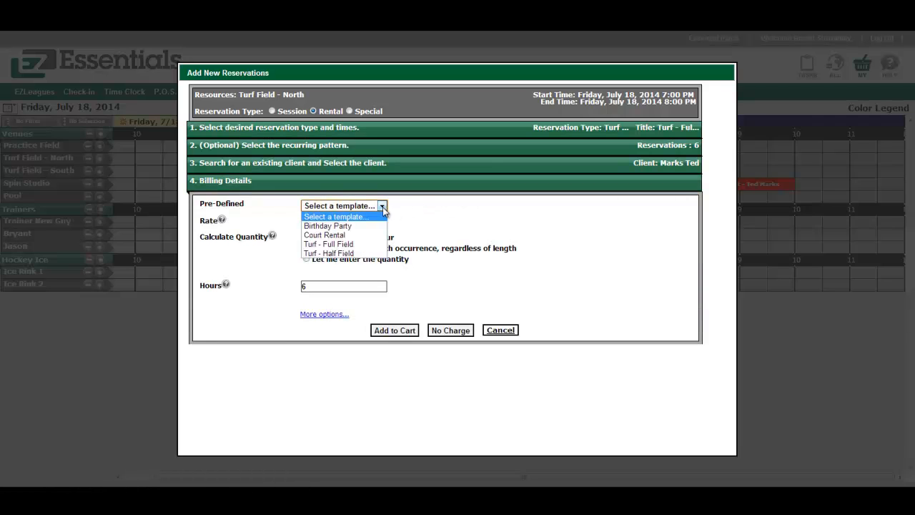
{"action": "left_click", "coordinate": [362, 243]}
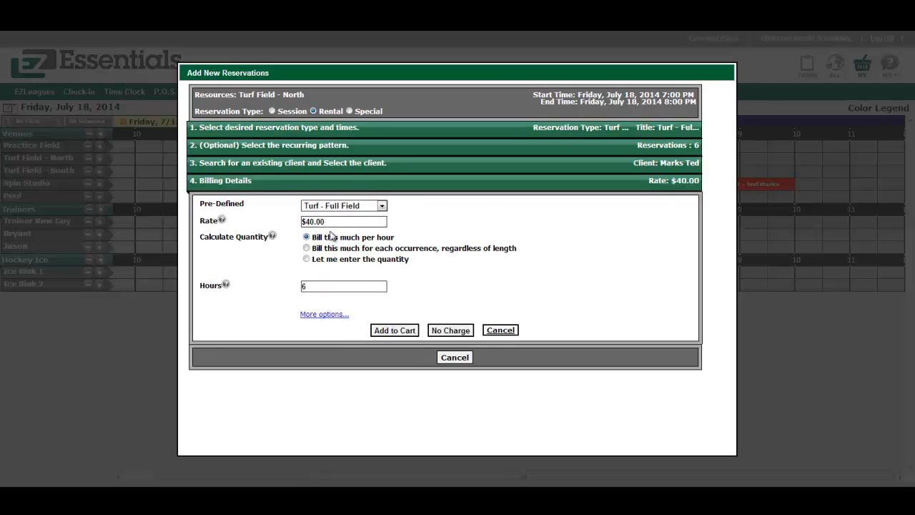
{"action": "left_click", "coordinate": [389, 331]}
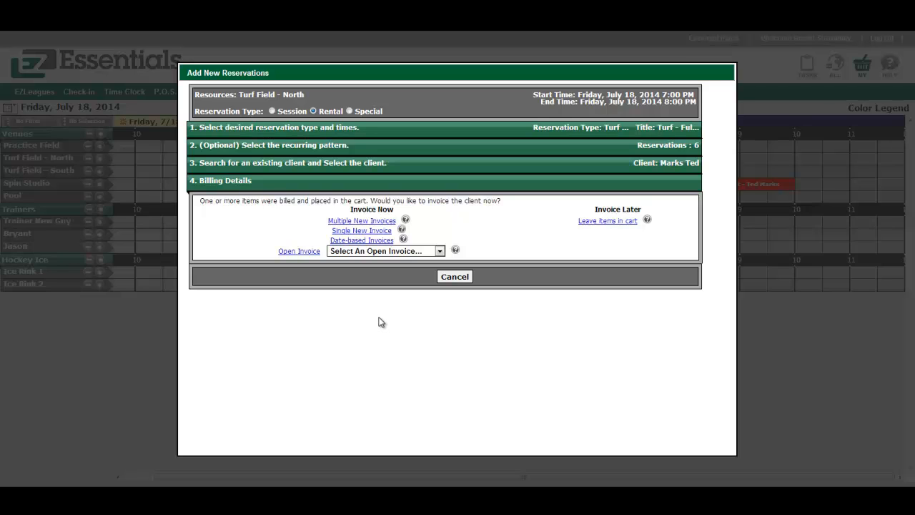
Create date-based invoices every 1 month starting July 1, 2014.
{"action": "left_click", "coordinate": [361, 240]}
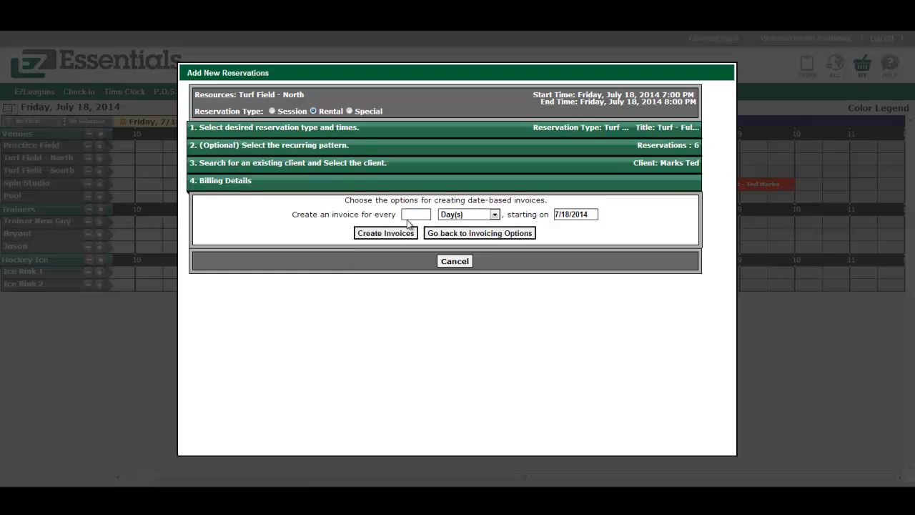
{"action": "type", "text": "1"}
{"action": "left_click", "coordinate": [494, 215]}
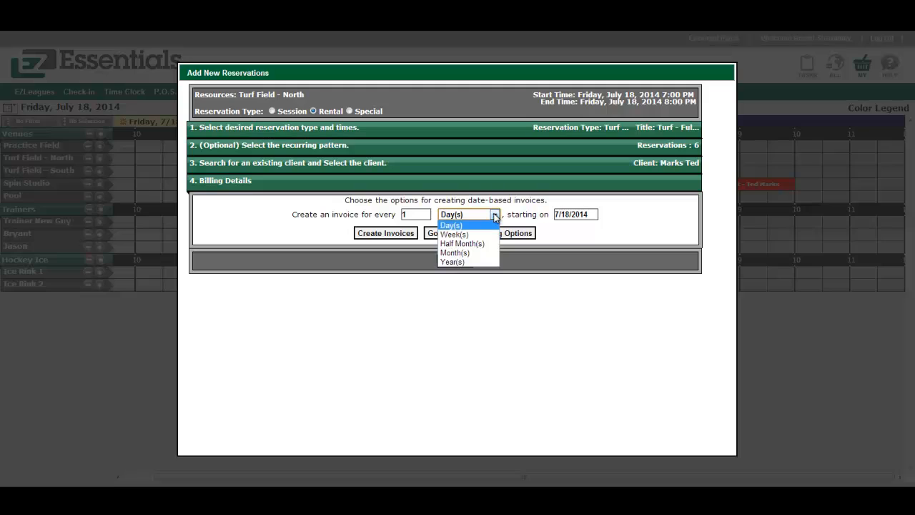
{"action": "left_click", "coordinate": [464, 254]}
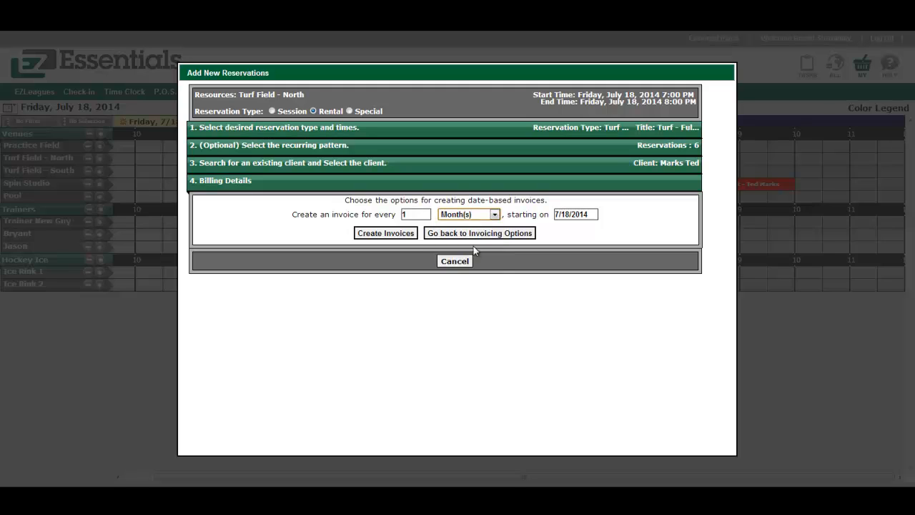
{"action": "left_click", "coordinate": [584, 214]}
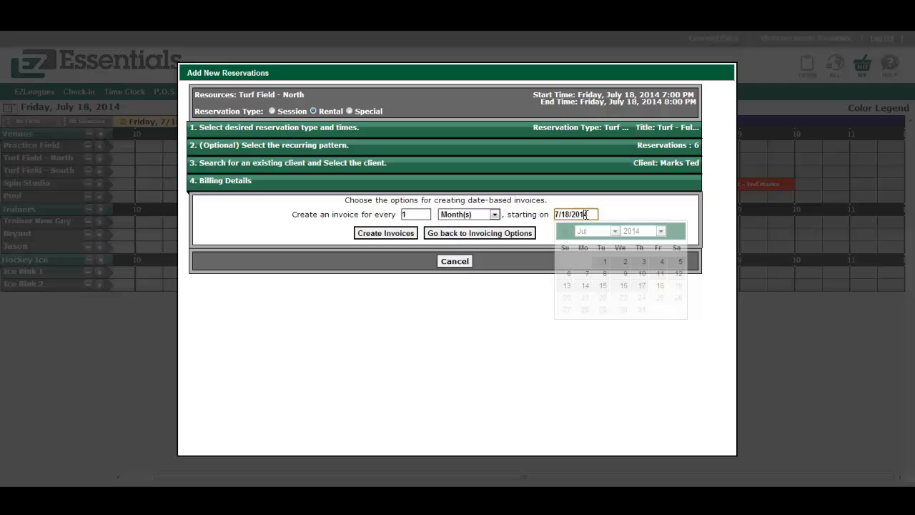
{"action": "left_click", "coordinate": [605, 262]}
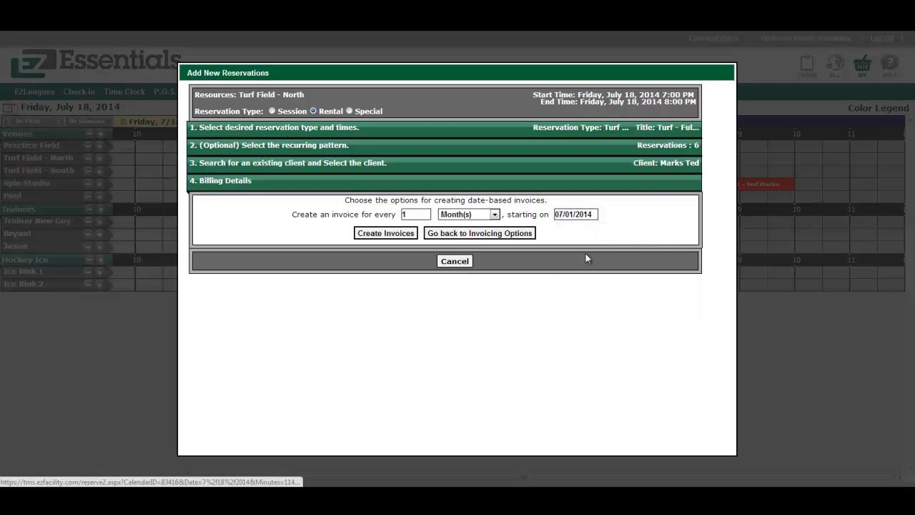
{"action": "left_click", "coordinate": [386, 236]}
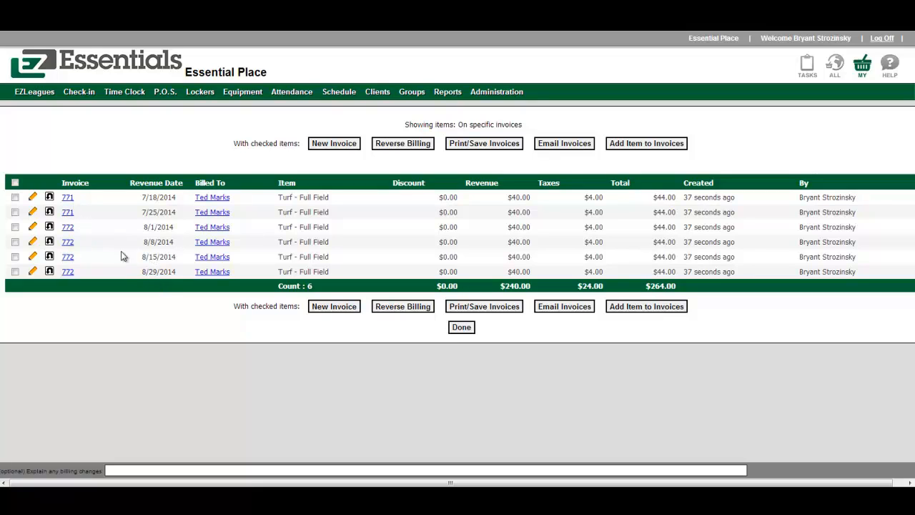
View invoice 772, then go back to the July 18 schedule.
{"action": "left_click", "coordinate": [68, 228]}
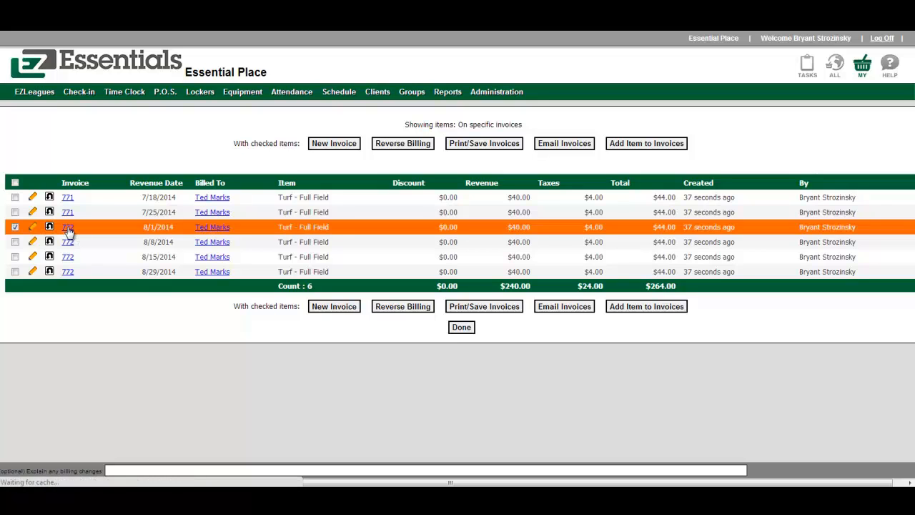
{"action": "left_click", "coordinate": [462, 374]}
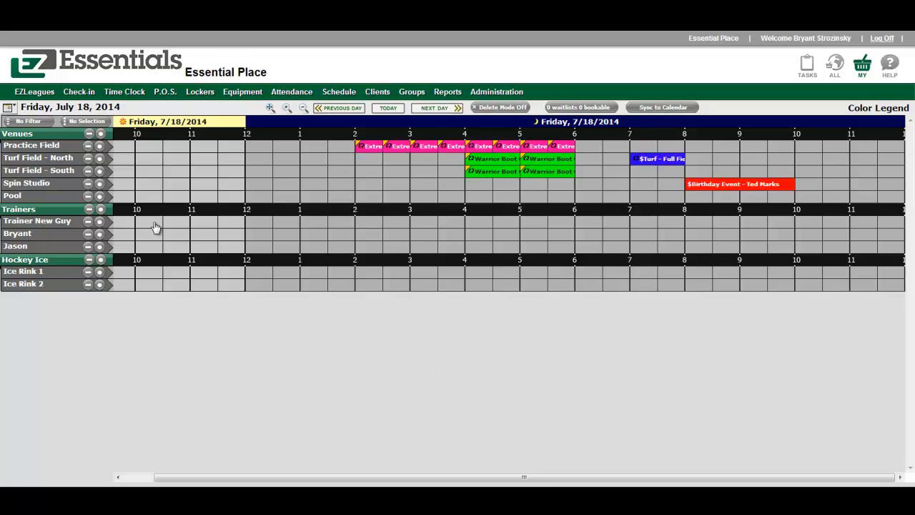
Select Turf Field - North and South and start a reservation at 12:00 on both.
{"action": "left_click", "coordinate": [100, 158]}
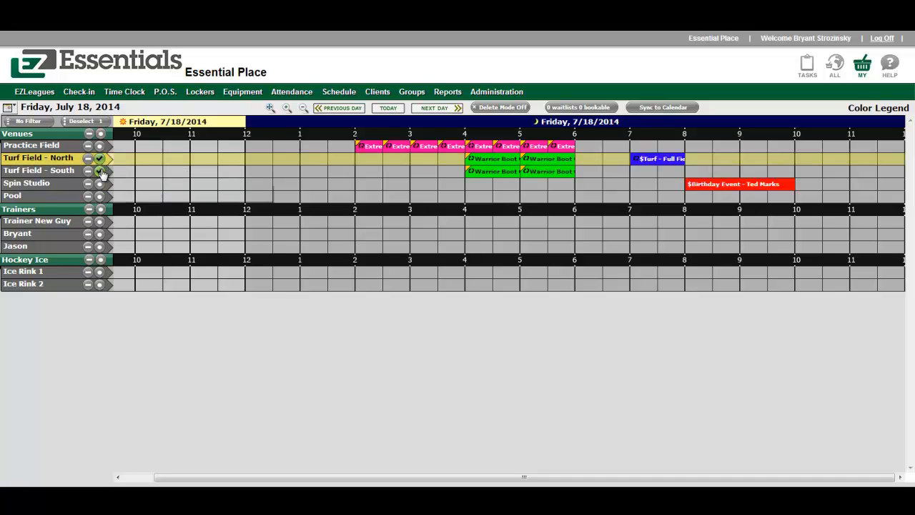
{"action": "left_click", "coordinate": [100, 171]}
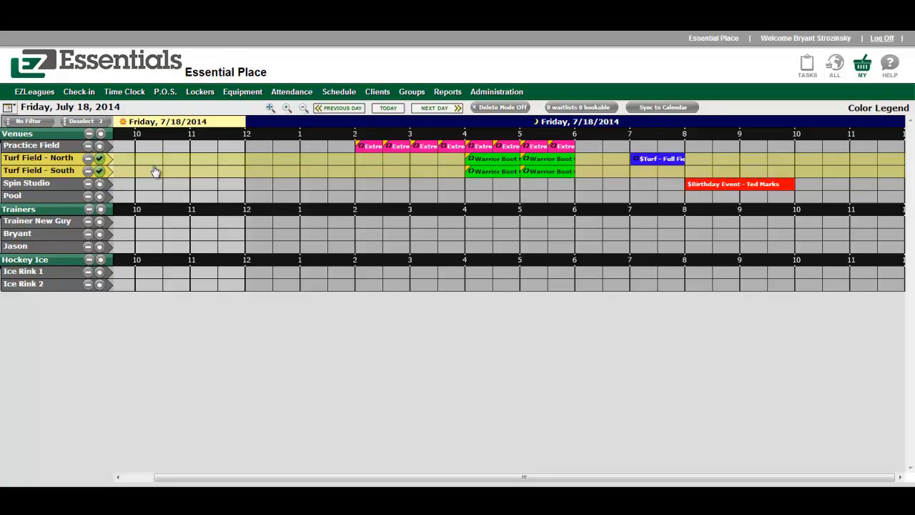
{"action": "left_click", "coordinate": [251, 164]}
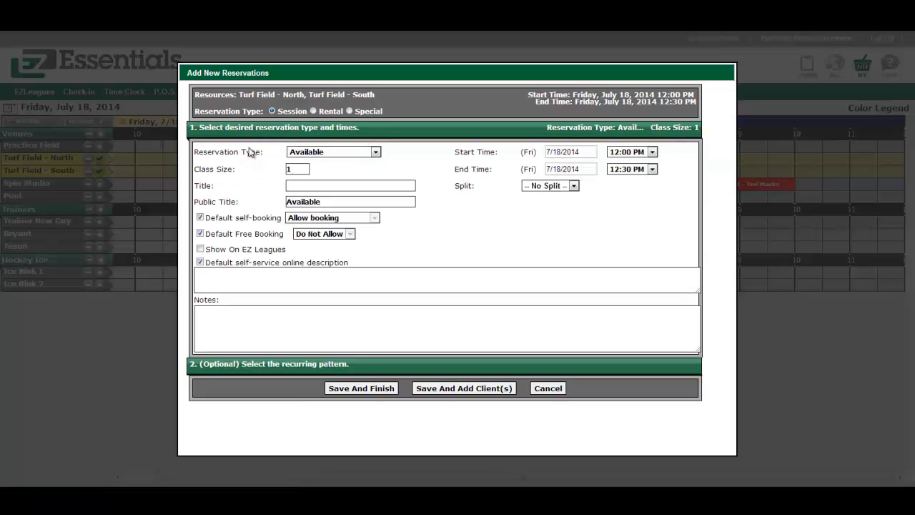
Make it a Turf - Full Field rental ending at 1:00 PM.
{"action": "left_click", "coordinate": [313, 111]}
{"action": "left_click", "coordinate": [351, 152]}
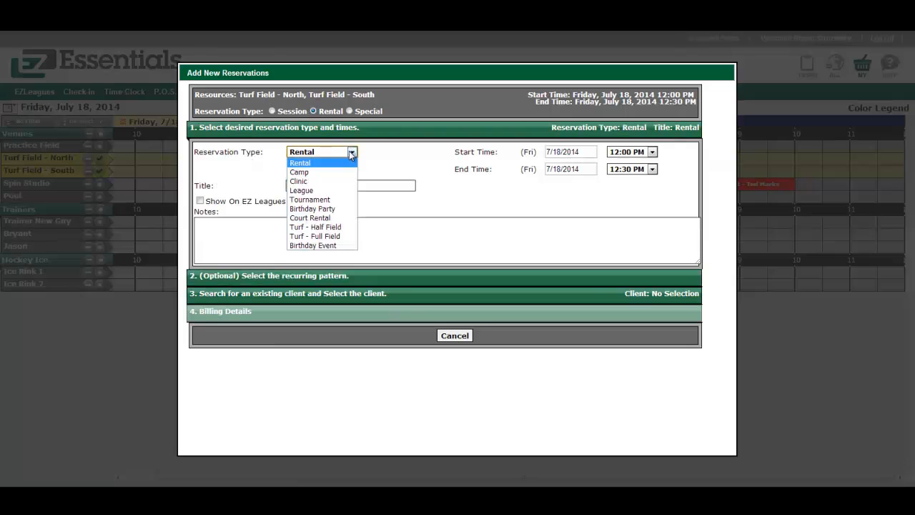
{"action": "left_click", "coordinate": [345, 236]}
{"action": "left_click", "coordinate": [632, 169]}
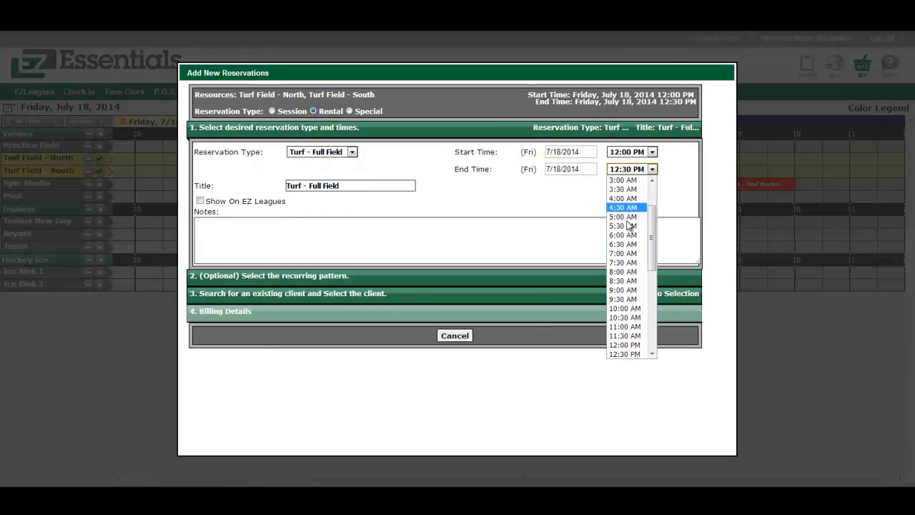
{"action": "scroll", "coordinate": [634, 307], "scroll_direction": "down", "scroll_amount": 2}
{"action": "left_click", "coordinate": [623, 292]}
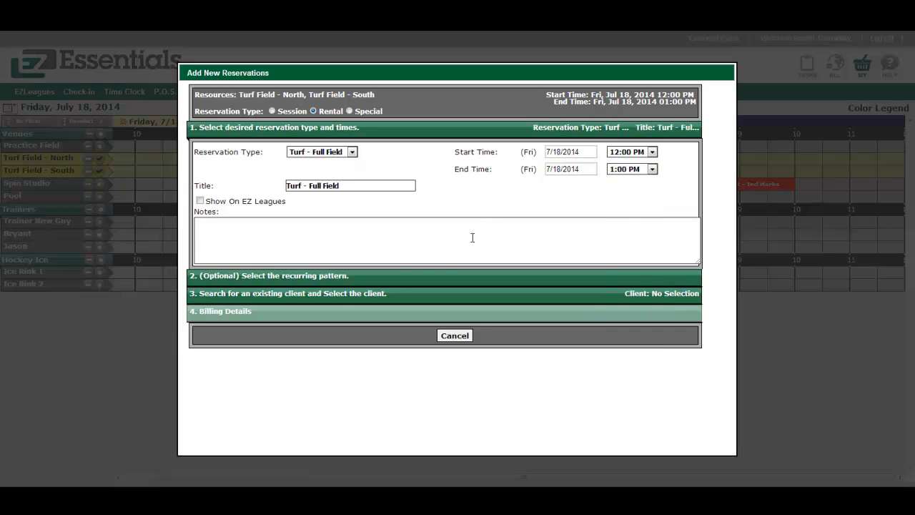
Search for the client by name and attach them to the rental.
{"action": "left_click", "coordinate": [334, 290]}
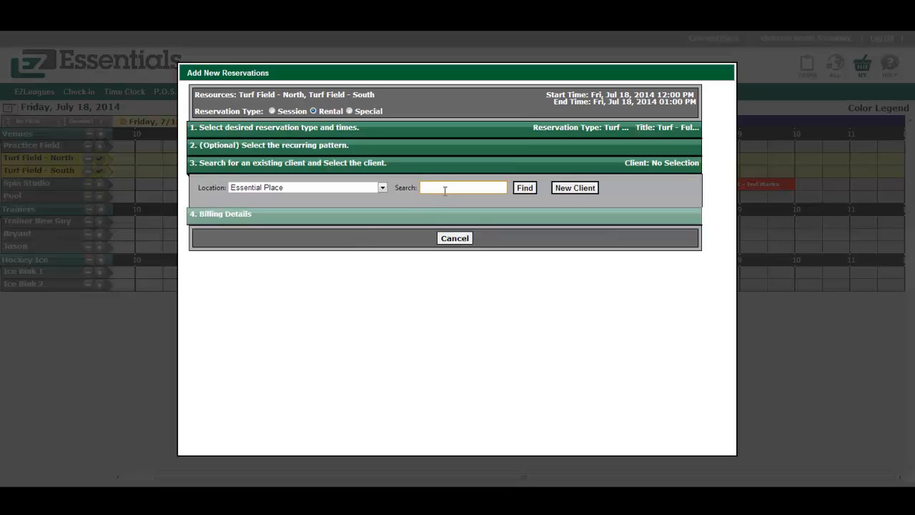
{"action": "type", "text": "ted"}
{"action": "left_click", "coordinate": [441, 199]}
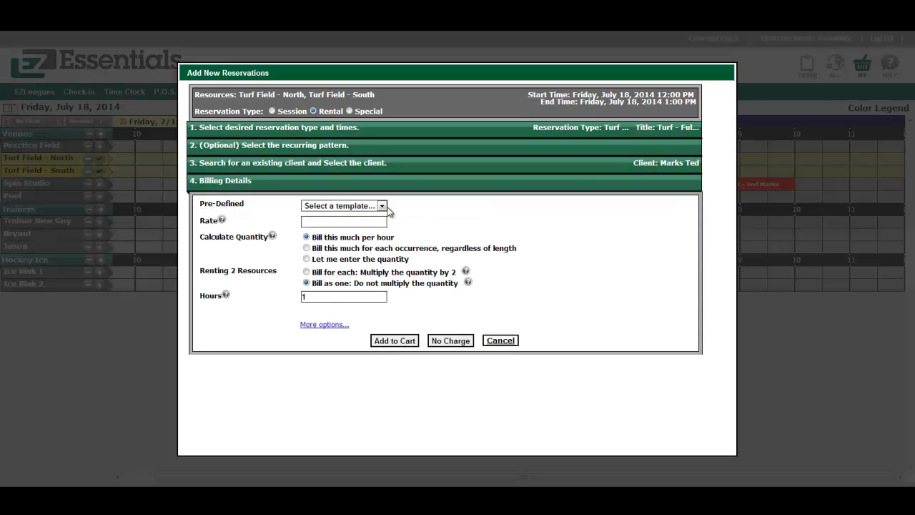
Apply the Turf - Full Field template, bill as one hour at $40.00, and add to cart.
{"action": "left_click", "coordinate": [382, 206]}
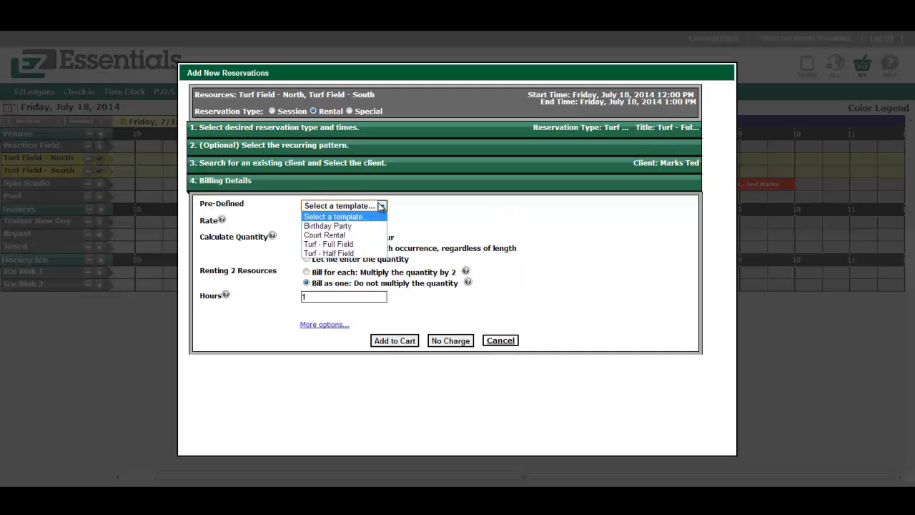
{"action": "left_click", "coordinate": [352, 244]}
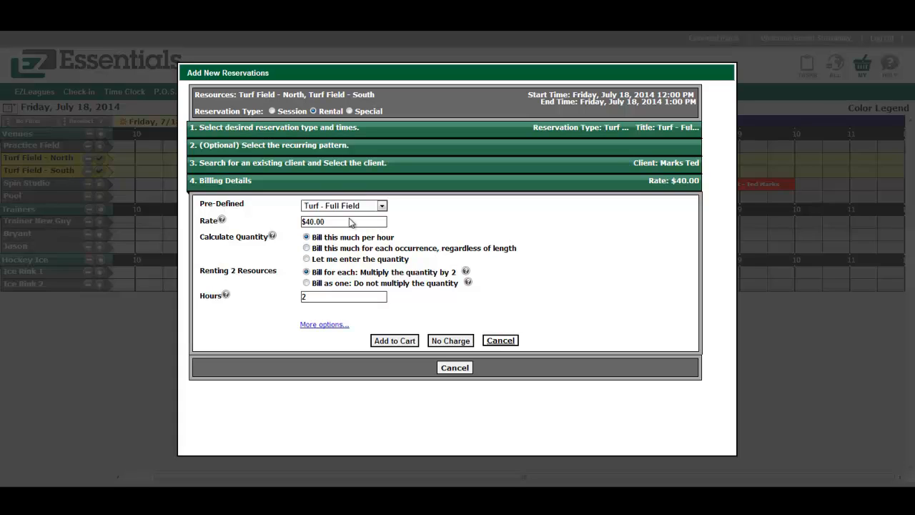
{"action": "left_click", "coordinate": [306, 283]}
{"action": "left_click", "coordinate": [386, 341]}
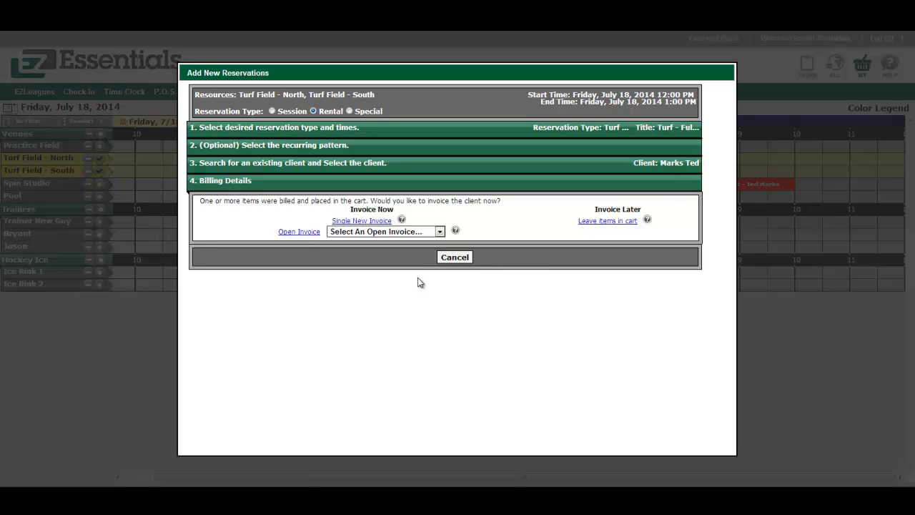
Review the client's open invoices, then leave the noon charge in the cart.
{"action": "left_click", "coordinate": [430, 232]}
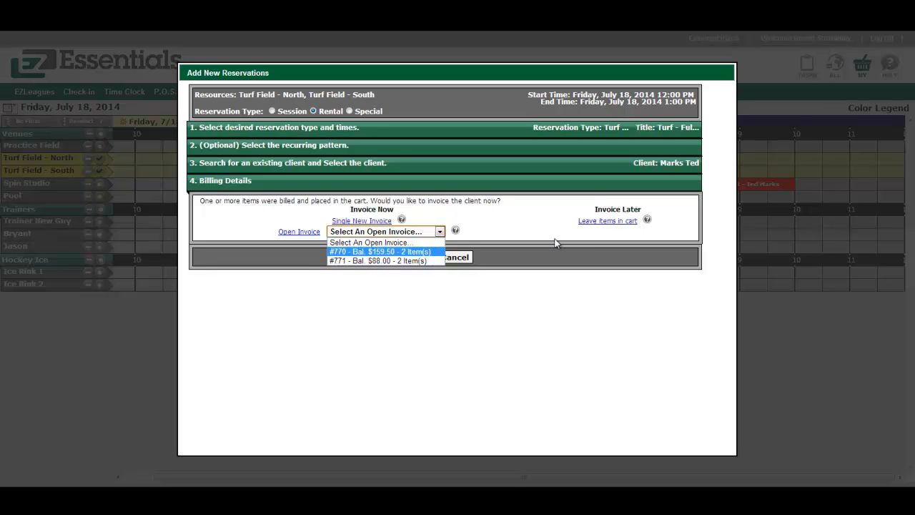
{"action": "left_click", "coordinate": [609, 221]}
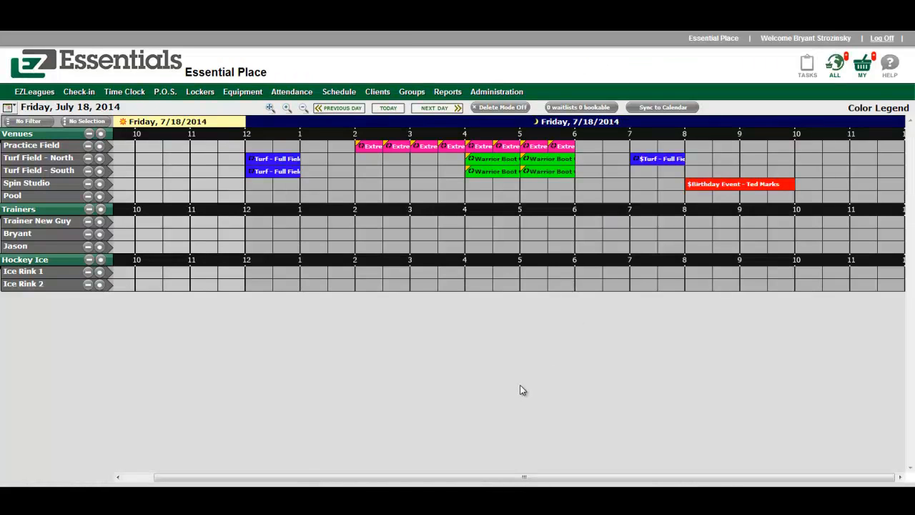
Invoice the carted Turf - Full Field charge as new invoice 773 totalling $44.00.
{"action": "left_click", "coordinate": [861, 73]}
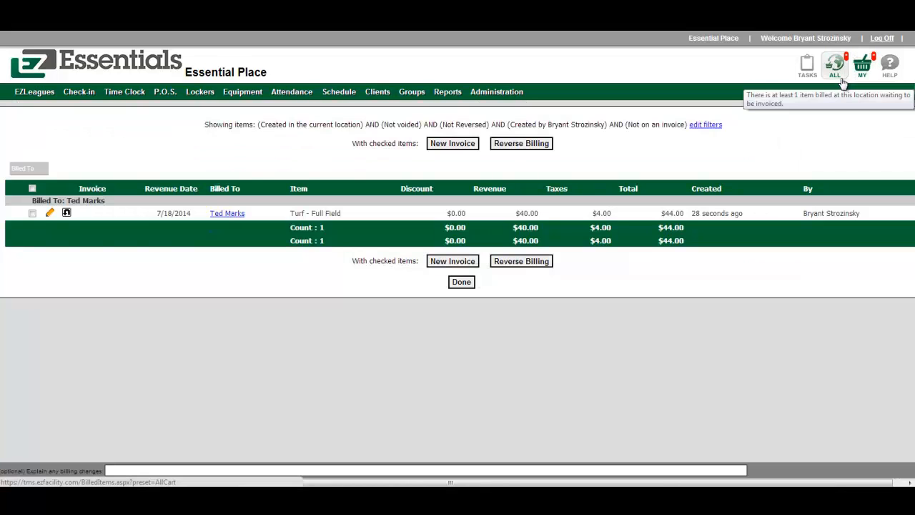
{"action": "left_click", "coordinate": [32, 213]}
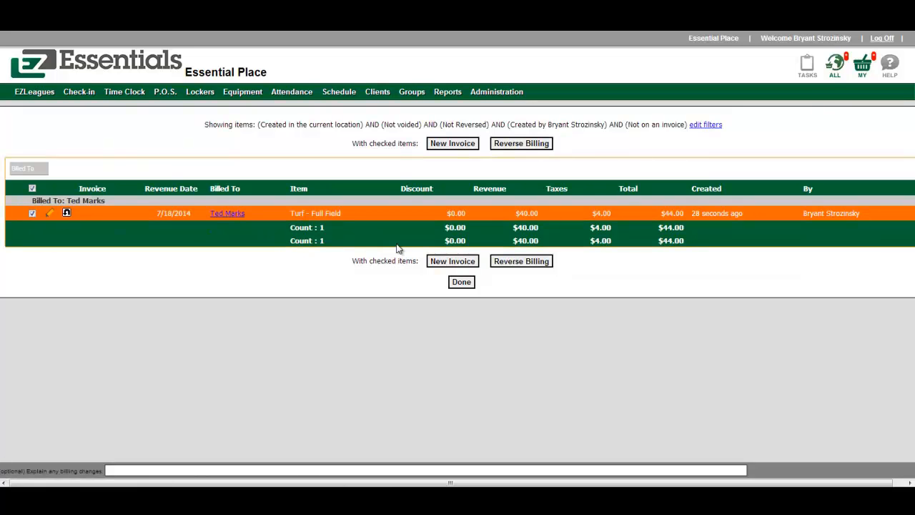
{"action": "left_click", "coordinate": [471, 262]}
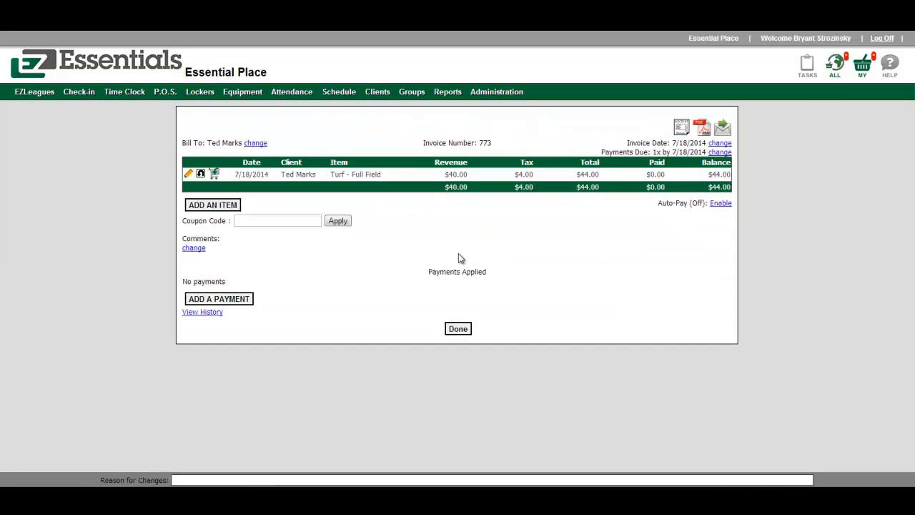